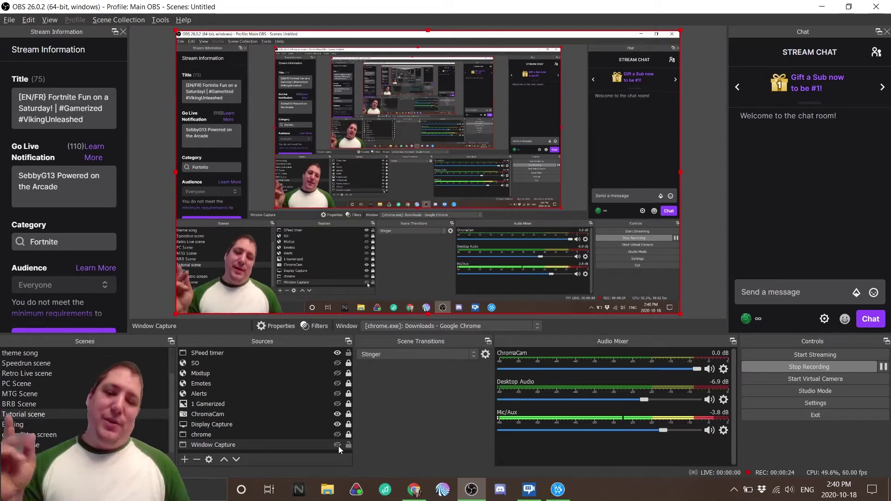
Make the Window Capture source visible and switch to Chrome to show the LiveSplit downloads page
{"action": "left_click", "coordinate": [338, 445]}
{"action": "left_click", "coordinate": [413, 492]}
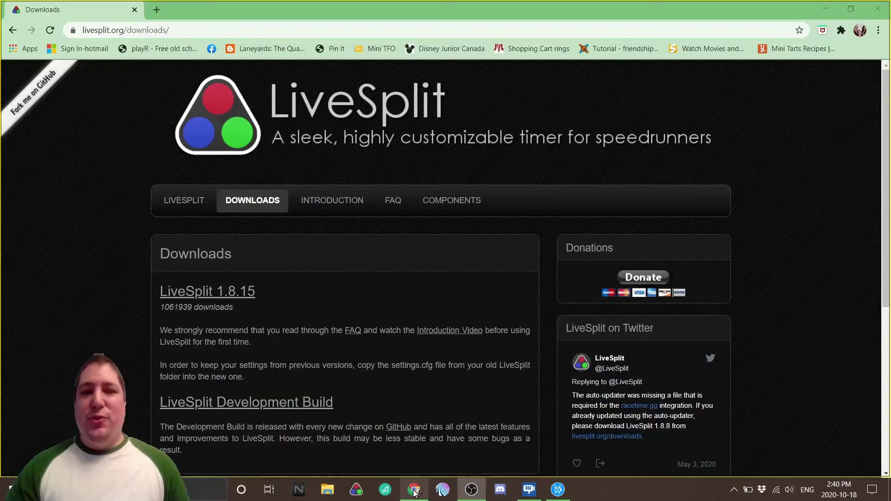
{"action": "left_click", "coordinate": [414, 493]}
{"action": "left_click", "coordinate": [414, 493]}
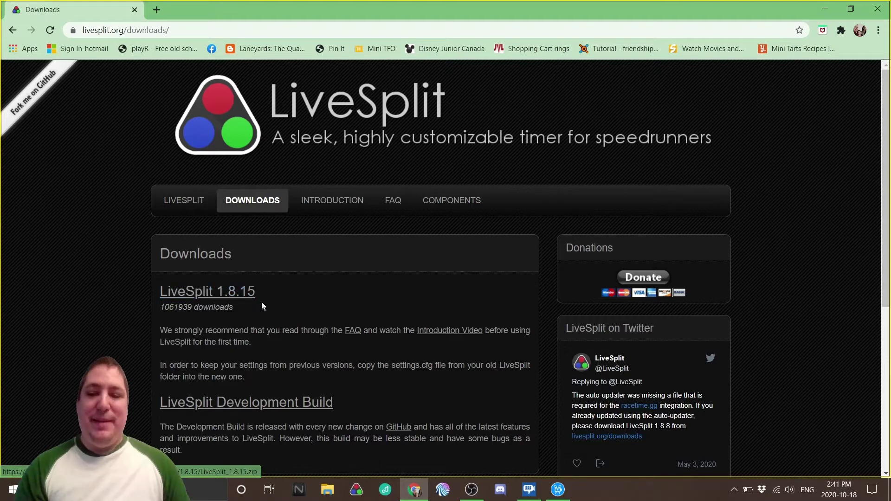
Close the LiveSplit downloads page and launch the LiveSplit timer
{"action": "left_click", "coordinate": [134, 10]}
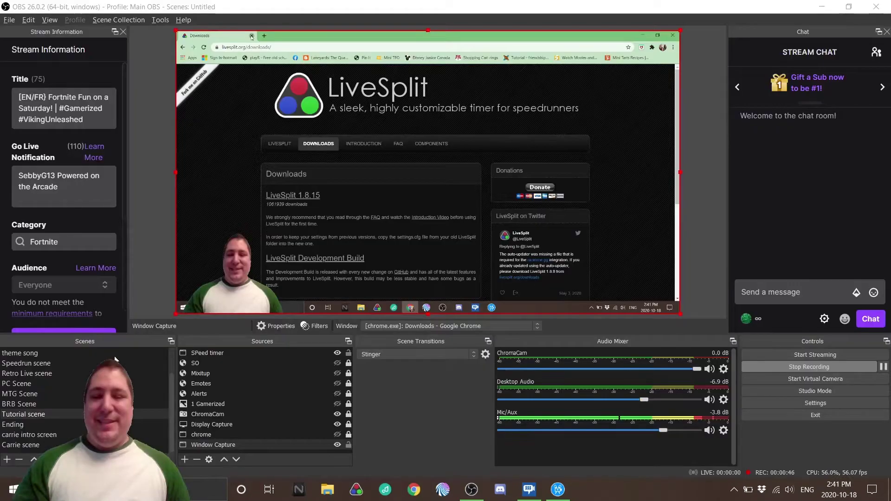
{"action": "left_click", "coordinate": [352, 493]}
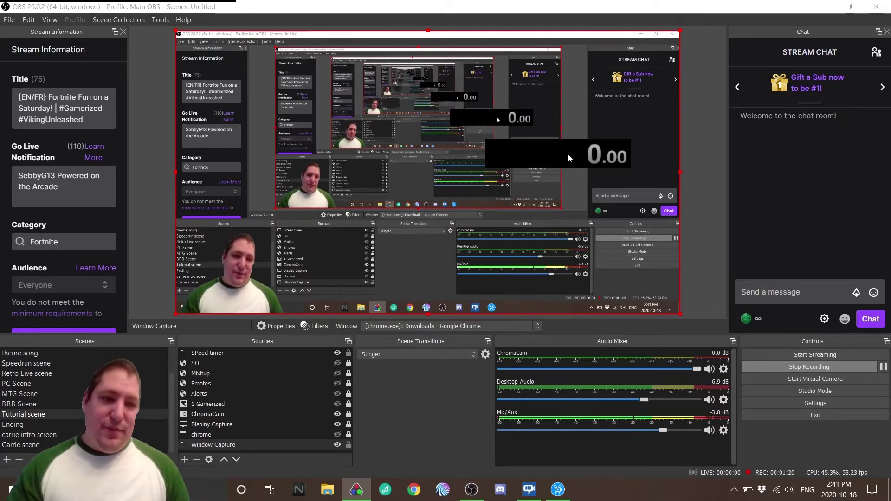
Open the Splits Editor for the timer and insert seven additional blank segments
{"action": "right_click", "coordinate": [569, 156]}
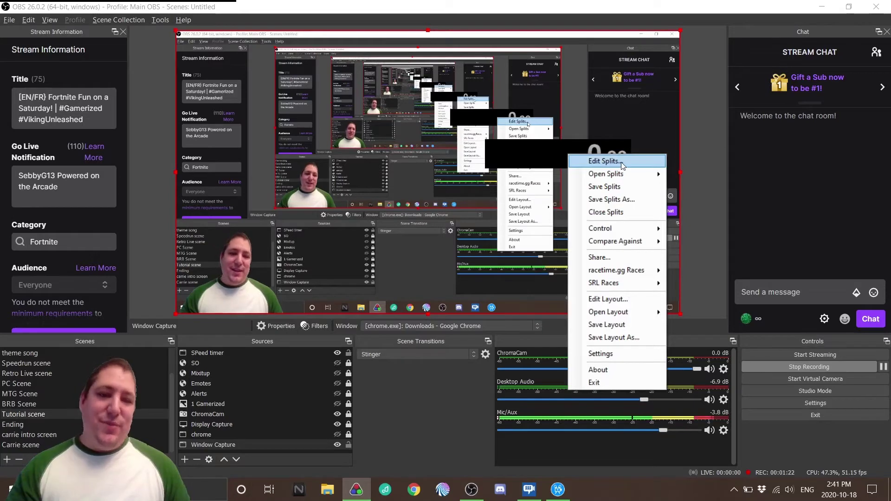
{"action": "mouse_move", "coordinate": [610, 175]}
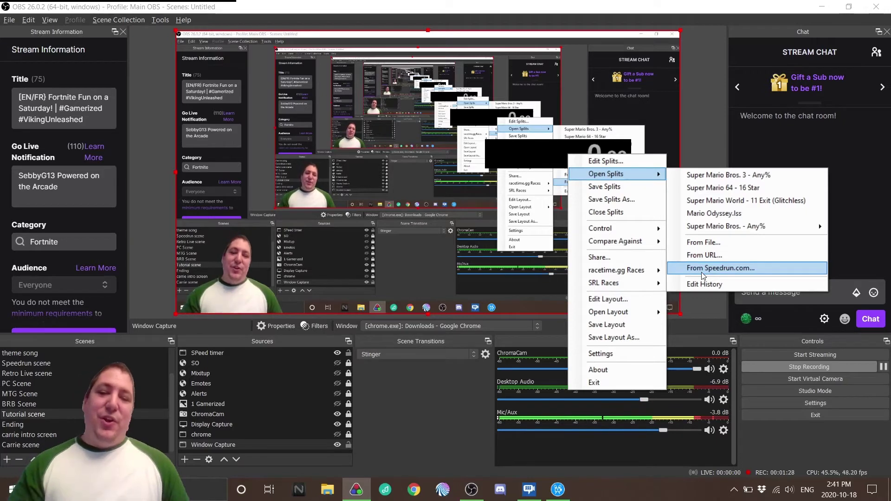
{"action": "left_click", "coordinate": [597, 162]}
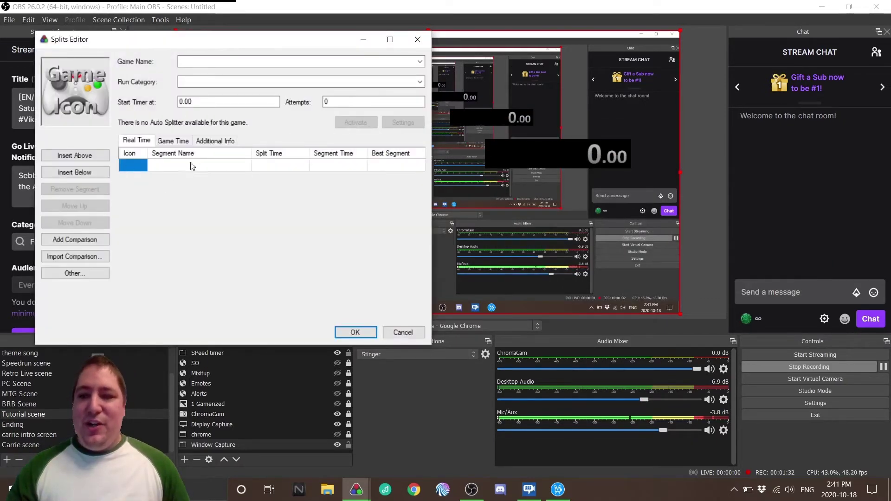
{"action": "left_click", "coordinate": [65, 155]}
{"action": "left_click", "coordinate": [65, 156]}
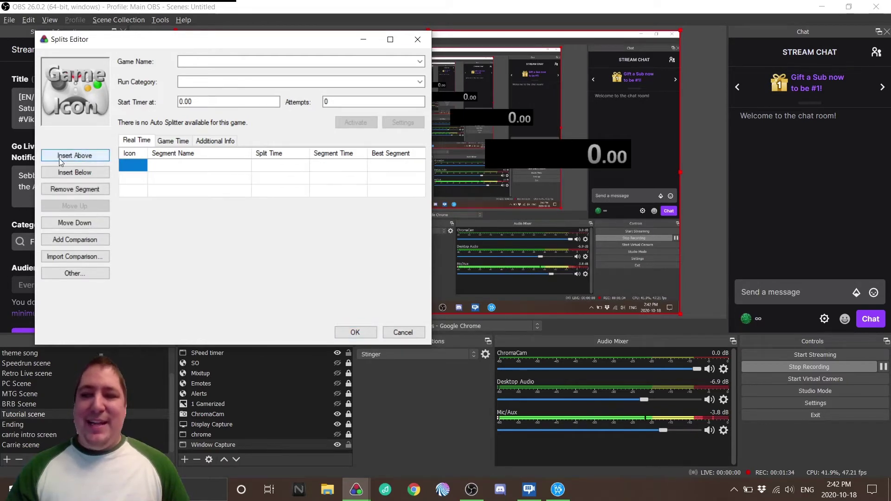
{"action": "left_click", "coordinate": [65, 156]}
{"action": "left_click", "coordinate": [65, 155]}
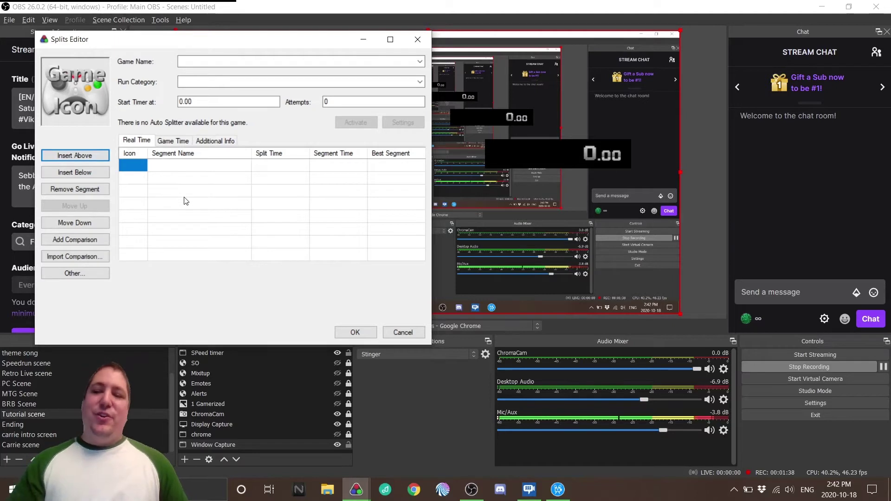
Set the run category to Any% with the game name left blank, and cancel the Splits Editor
{"action": "left_click", "coordinate": [225, 166]}
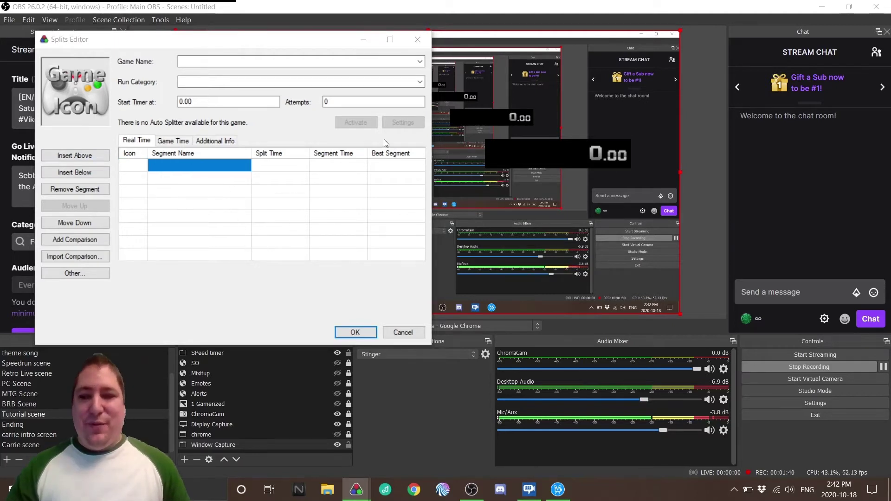
{"action": "left_click", "coordinate": [184, 62]}
{"action": "left_click", "coordinate": [191, 83]}
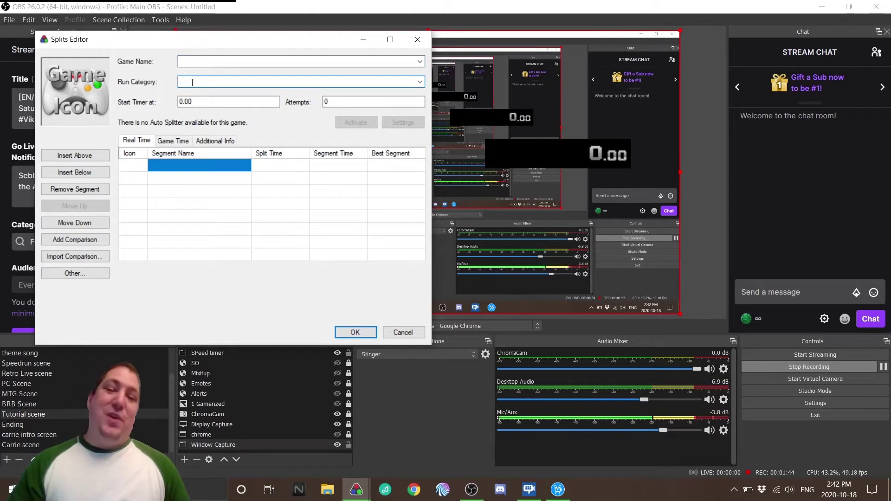
{"action": "type", "text": "any%"}
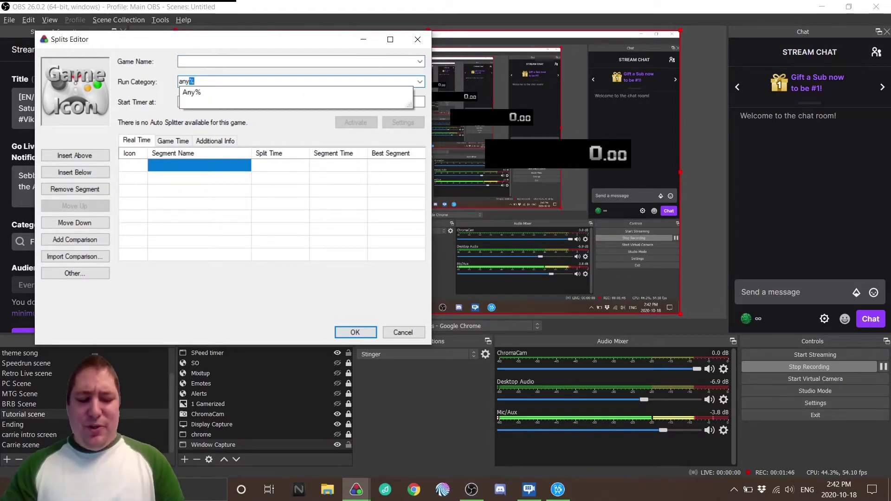
{"action": "left_click", "coordinate": [251, 96]}
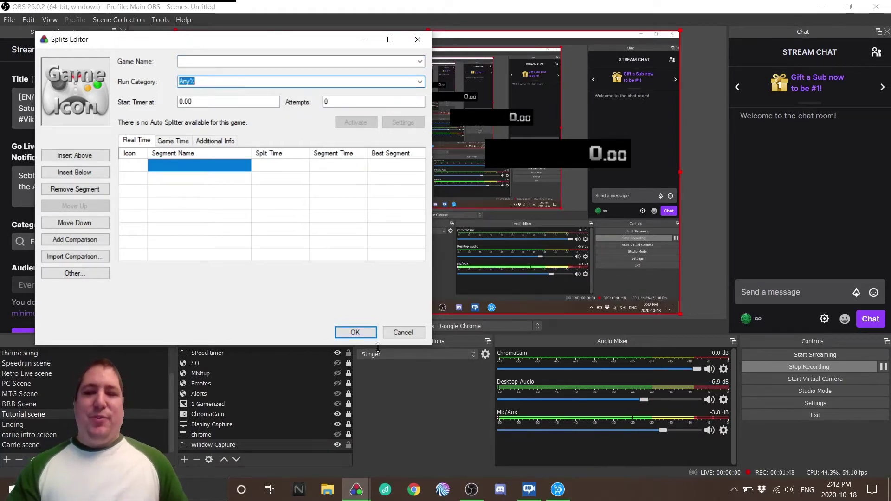
{"action": "left_click", "coordinate": [401, 334]}
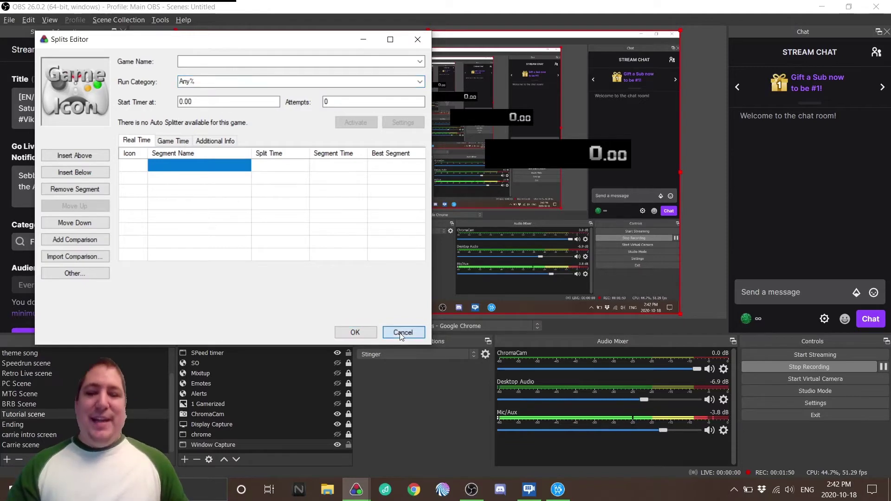
Open the Speedrun.com splits browser from LiveSplit and search for "halo"
{"action": "right_click", "coordinate": [575, 150]}
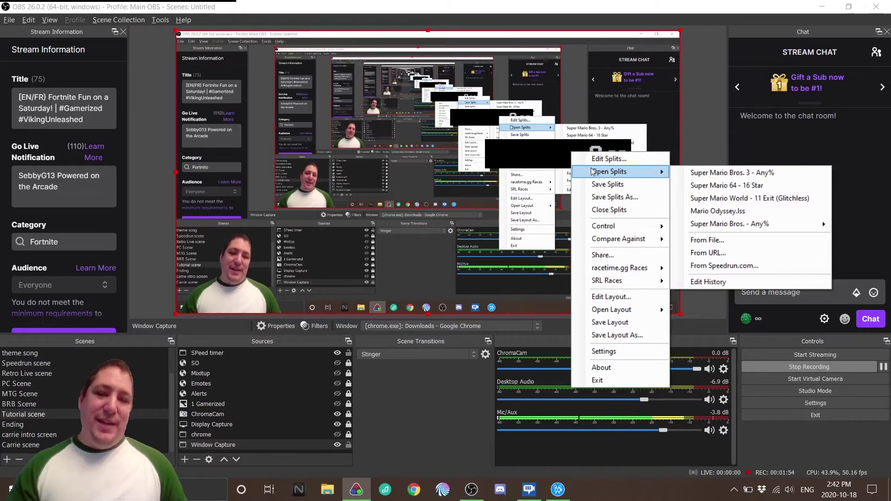
{"action": "left_click", "coordinate": [726, 265]}
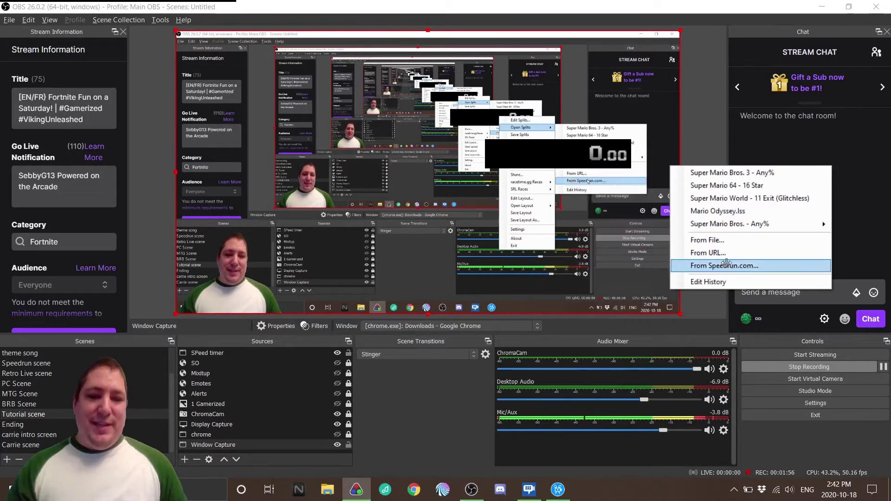
{"action": "left_click", "coordinate": [725, 265]}
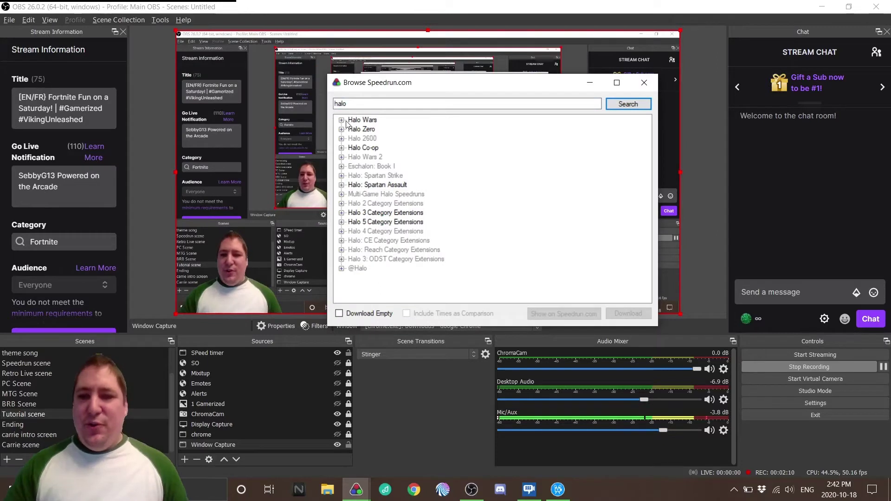
Download the splits of the fourth-ranked 1:45:10 run in the Any% category of Halo Wars
{"action": "left_click", "coordinate": [341, 121]}
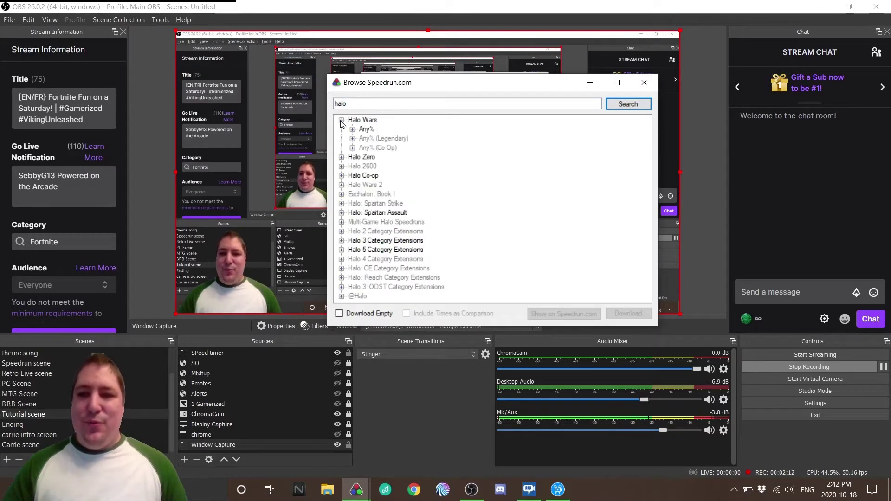
{"action": "left_click", "coordinate": [353, 130]}
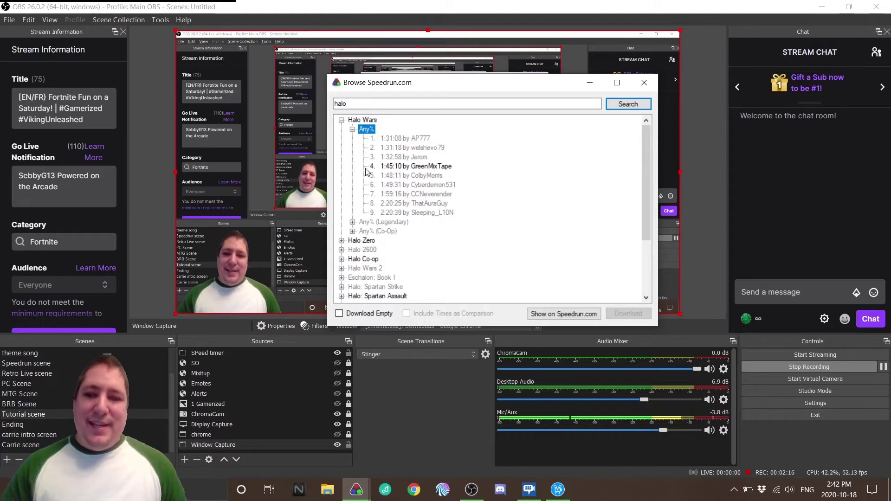
{"action": "left_click", "coordinate": [412, 169]}
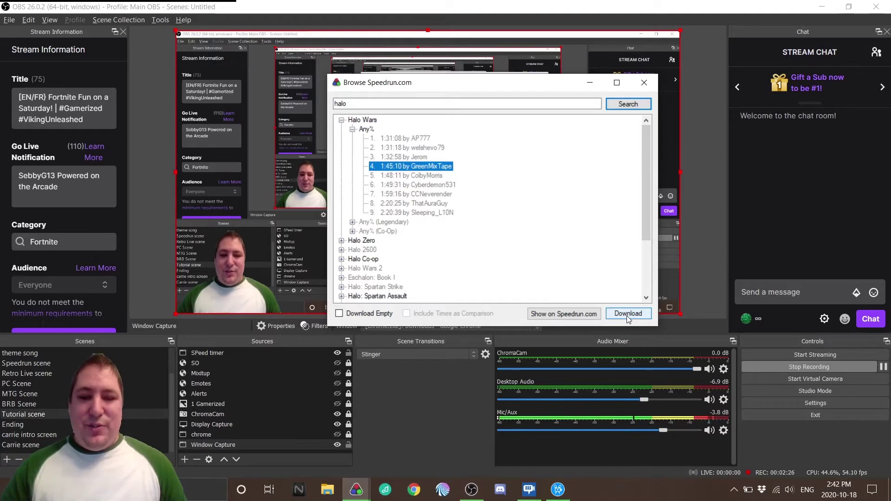
{"action": "left_click", "coordinate": [627, 314]}
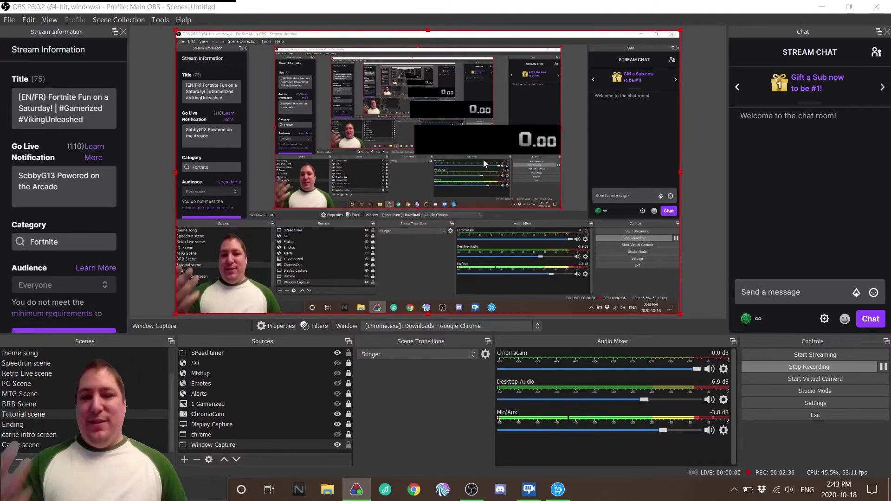
Add a Splits list component to the LiveSplit layout below the timer and accept the layout changes
{"action": "right_click", "coordinate": [478, 141]}
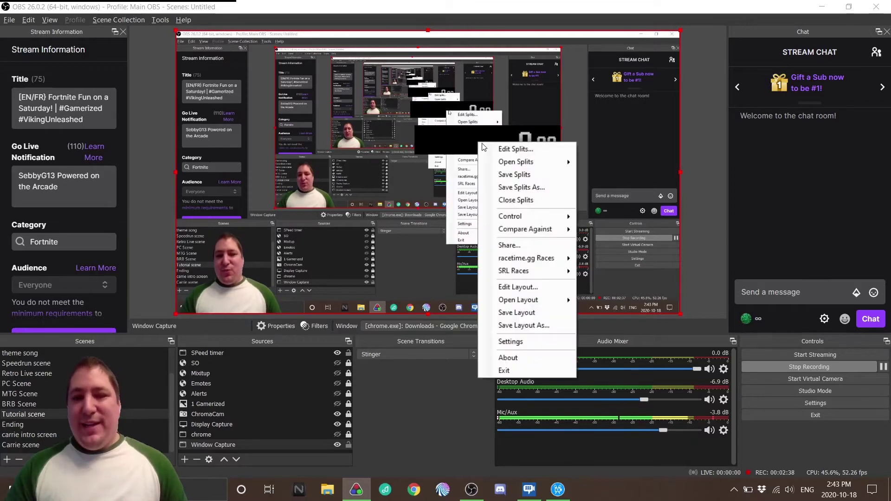
{"action": "left_click", "coordinate": [514, 289]}
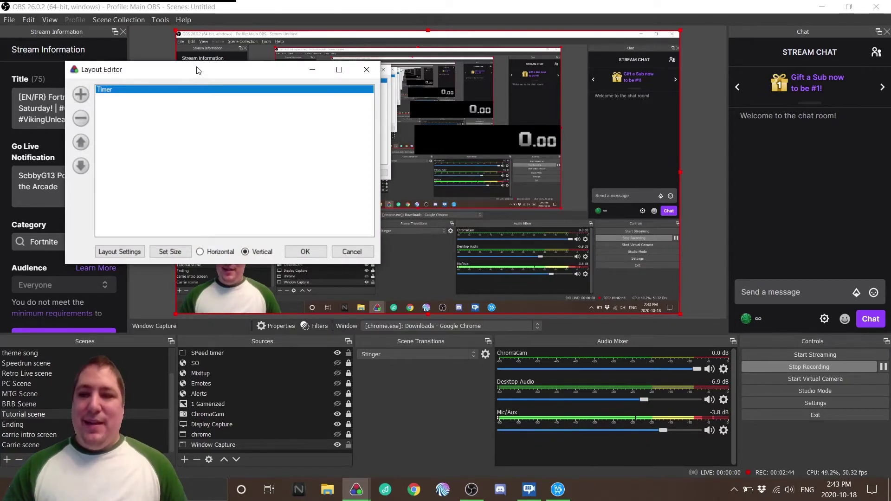
{"action": "left_click_drag", "start_coordinate": [199, 70], "coordinate": [416, 68]}
{"action": "left_click", "coordinate": [298, 92]}
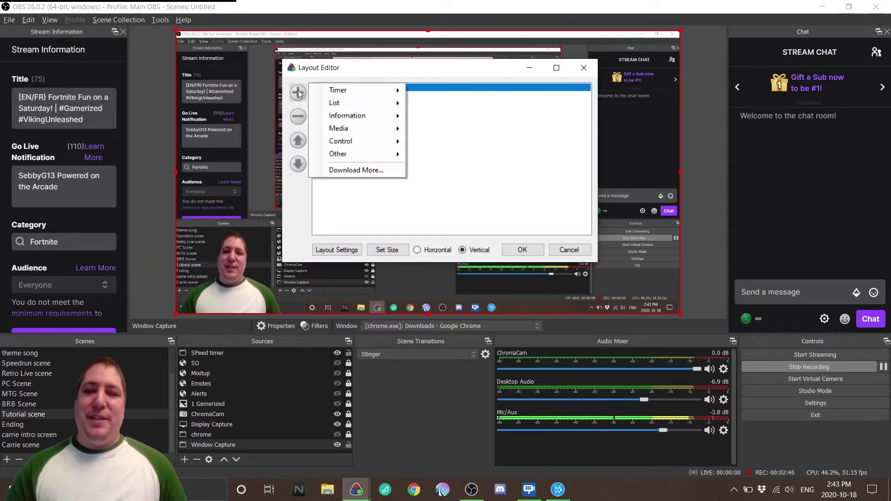
{"action": "mouse_move", "coordinate": [336, 107]}
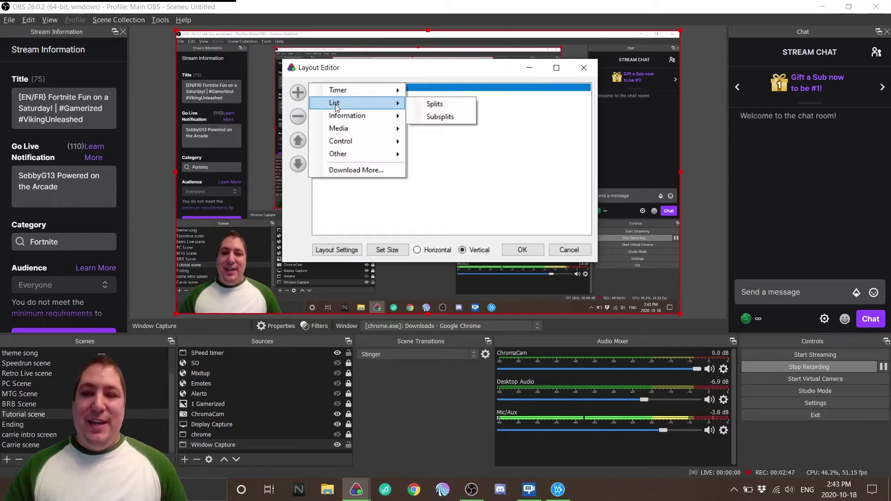
{"action": "left_click", "coordinate": [435, 104]}
{"action": "left_click", "coordinate": [518, 250]}
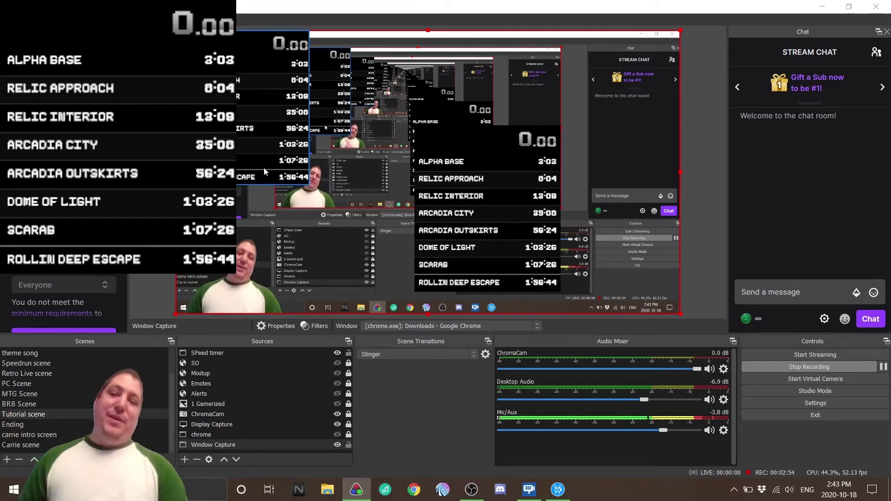
Switch to OBS, remove the SPeed timer source from the Tutorial scene, and move the LiveSplit window aside over the preview and chat area
{"action": "left_click", "coordinate": [525, 7]}
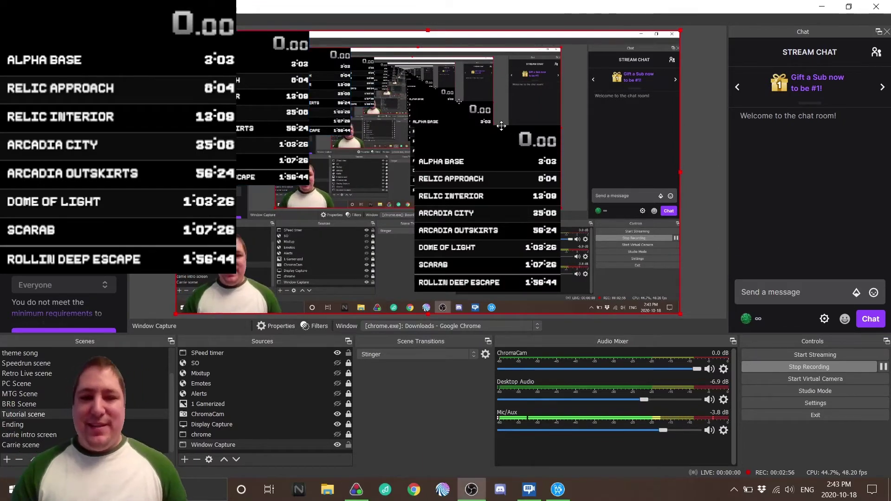
{"action": "left_click", "coordinate": [229, 353]}
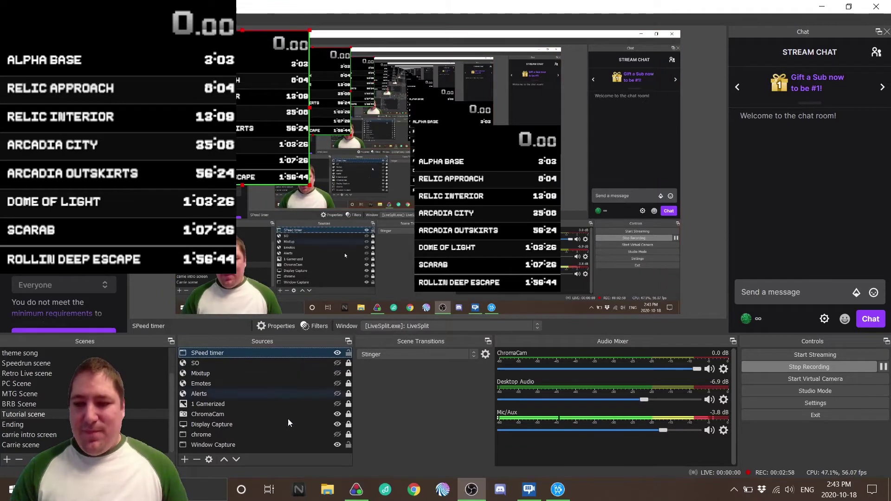
{"action": "key", "text": "Delete"}
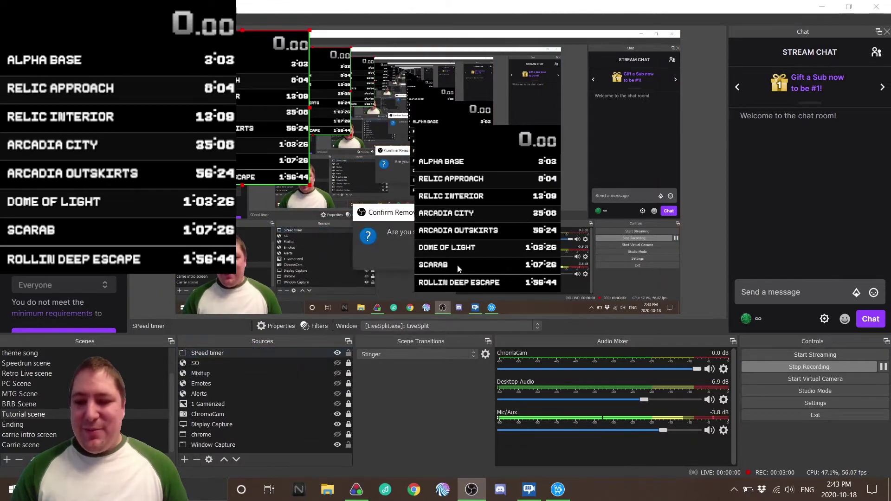
{"action": "left_click_drag", "start_coordinate": [347, 210], "coordinate": [254, 195]}
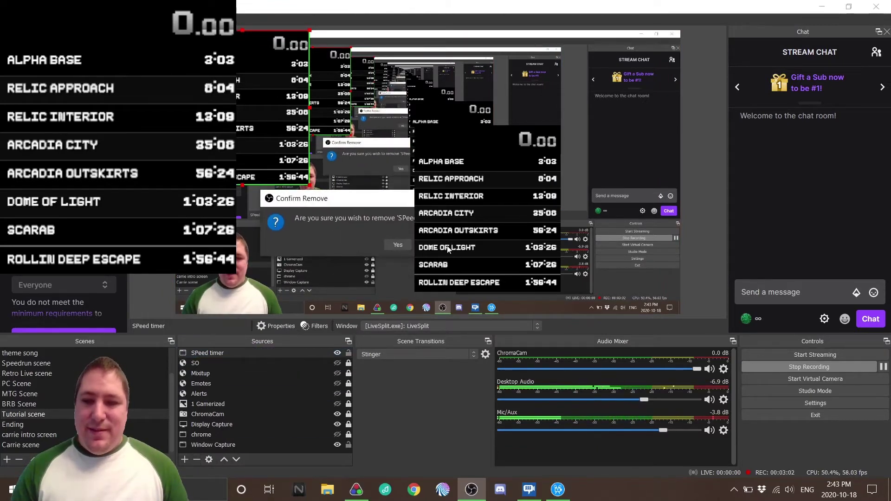
{"action": "left_click", "coordinate": [394, 246]}
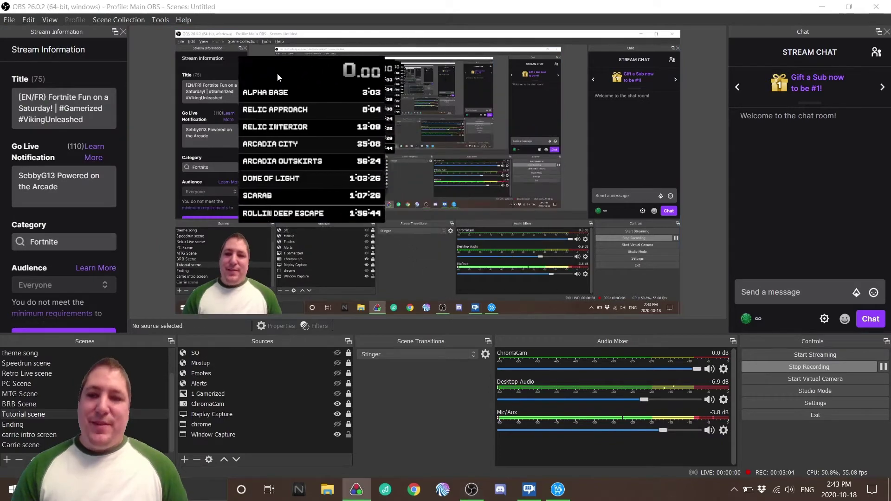
{"action": "left_click_drag", "start_coordinate": [338, 73], "coordinate": [325, 52]}
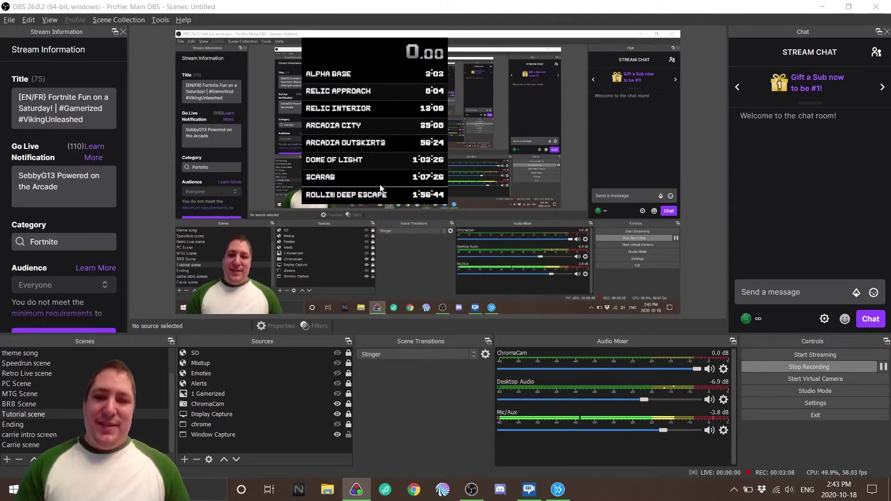
{"action": "left_click_drag", "start_coordinate": [361, 54], "coordinate": [575, 98]}
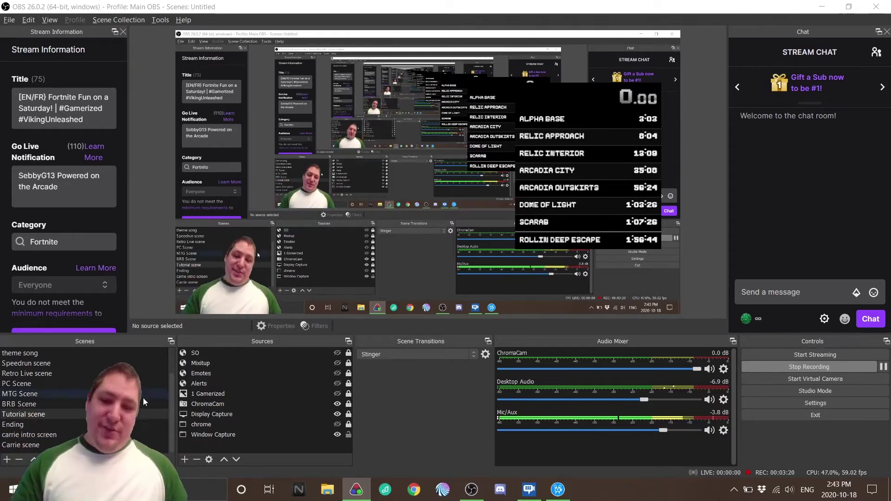
Add a new Window Capture source named "speedrun timer" to the Tutorial scene, capturing the [LiveSplit.exe]: LiveSplit window
{"action": "left_click", "coordinate": [186, 460]}
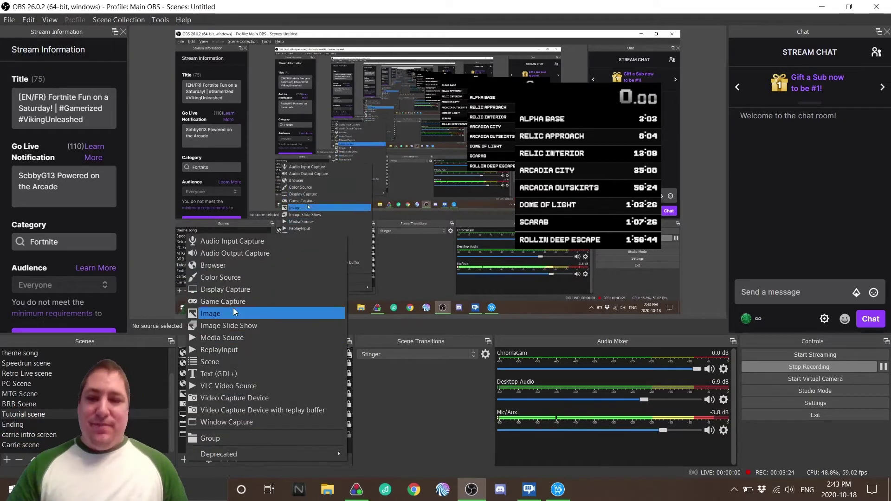
{"action": "left_click", "coordinate": [234, 423]}
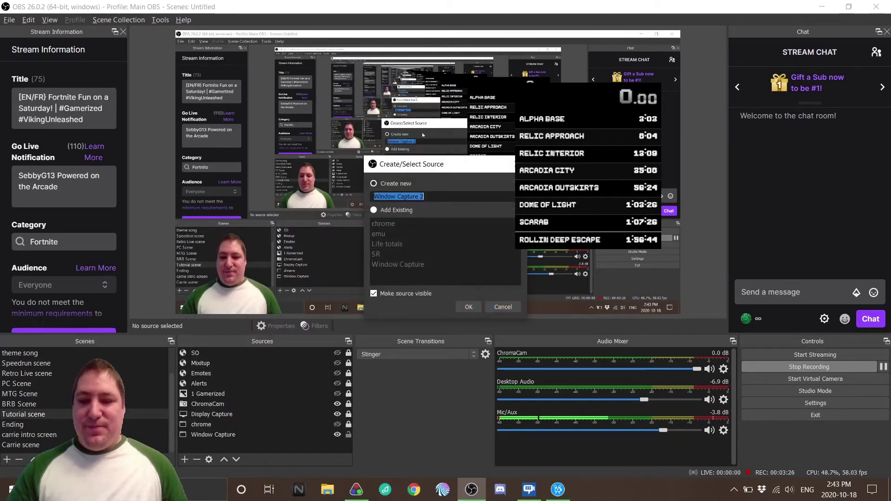
{"action": "type", "text": "s"}
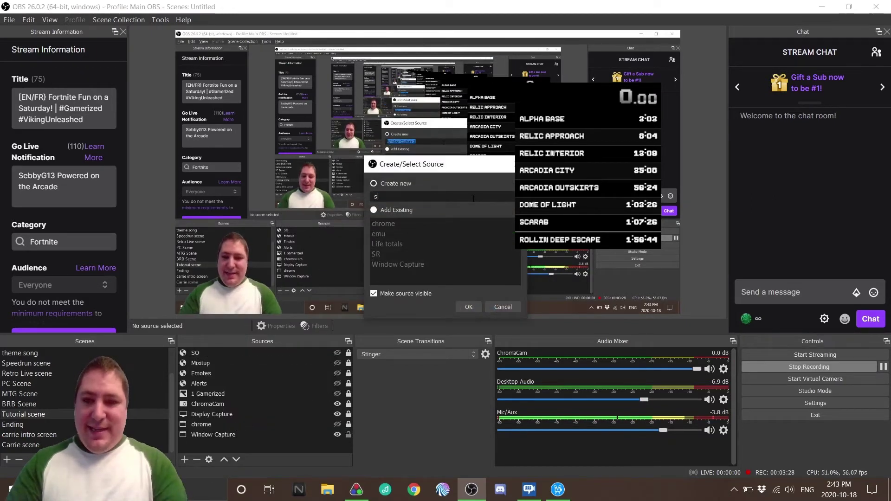
{"action": "type", "text": "peedrun timer"}
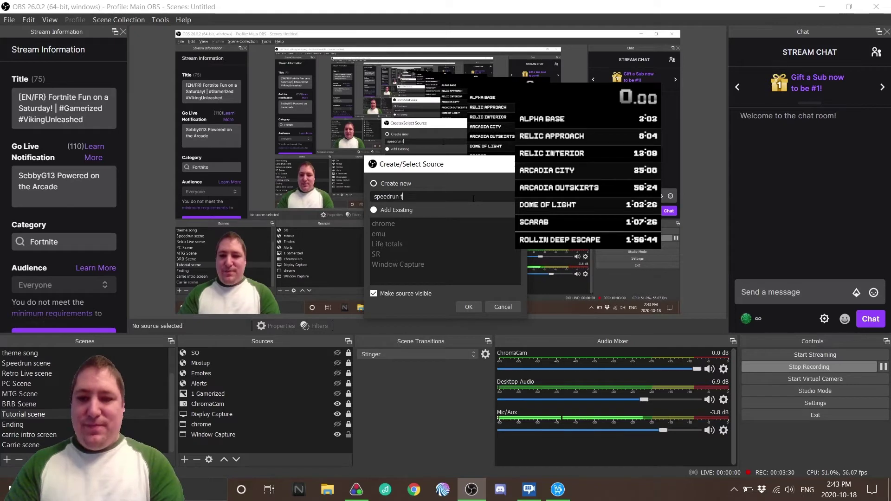
{"action": "left_click", "coordinate": [469, 307]}
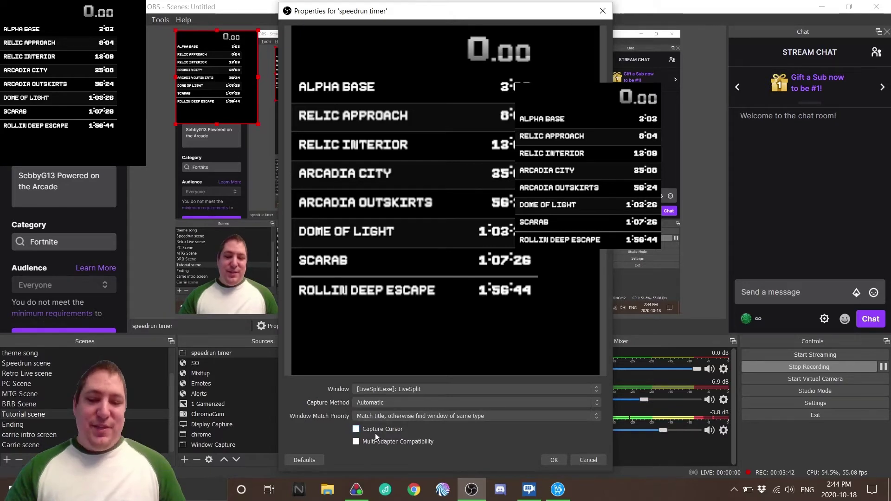
{"action": "left_click", "coordinate": [373, 391]}
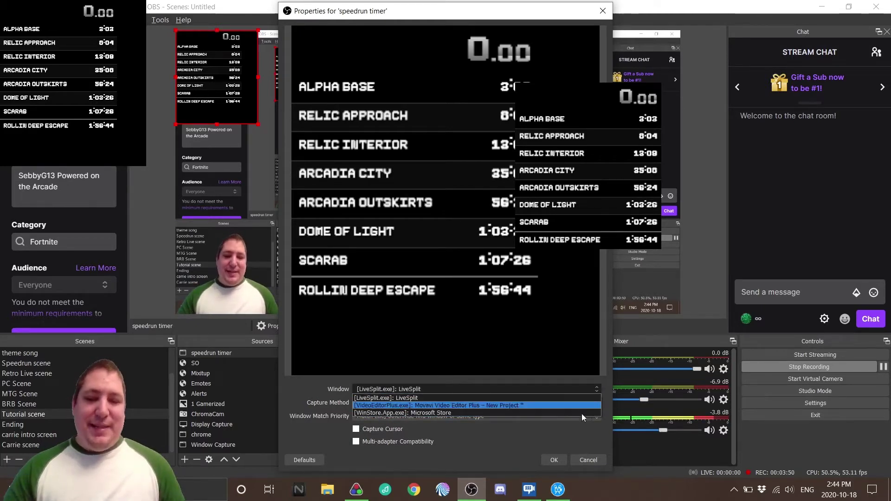
{"action": "left_click", "coordinate": [376, 398]}
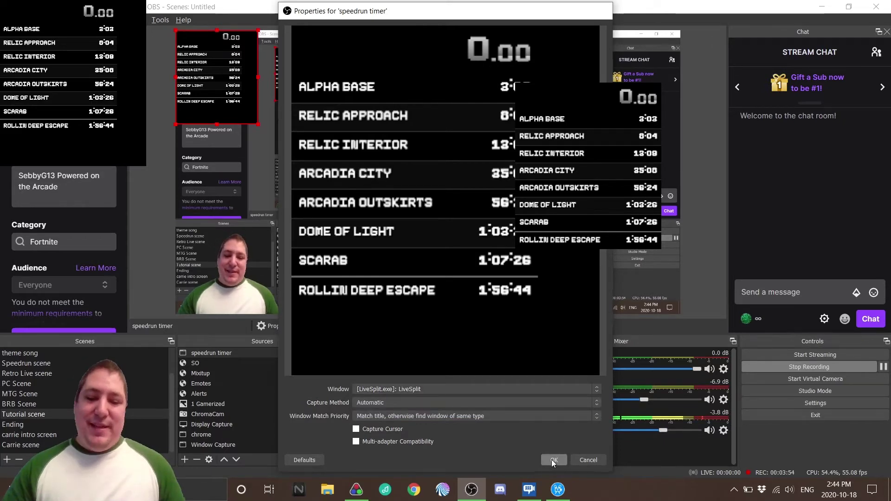
{"action": "left_click", "coordinate": [554, 460]}
Crop the empty right and bottom edges off the speedrun timer source, resize it, and place it in the canvas's upper-left corner
{"action": "left_click_drag", "start_coordinate": [269, 130], "coordinate": [337, 215]}
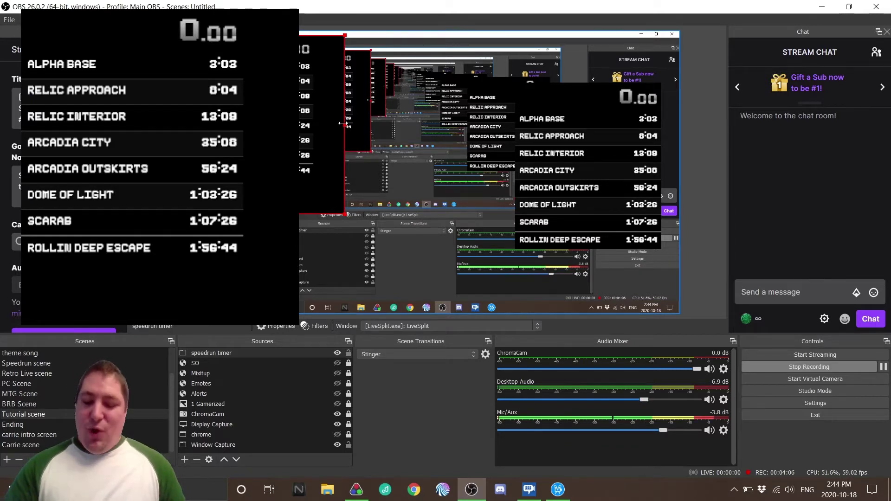
{"action": "left_click_drag", "start_coordinate": [343, 123], "coordinate": [315, 129]}
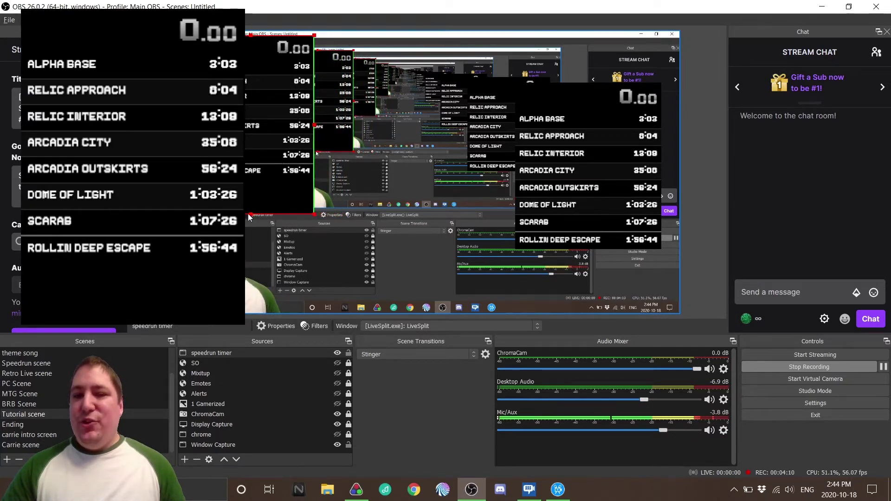
{"action": "left_click_drag", "start_coordinate": [249, 218], "coordinate": [250, 177]}
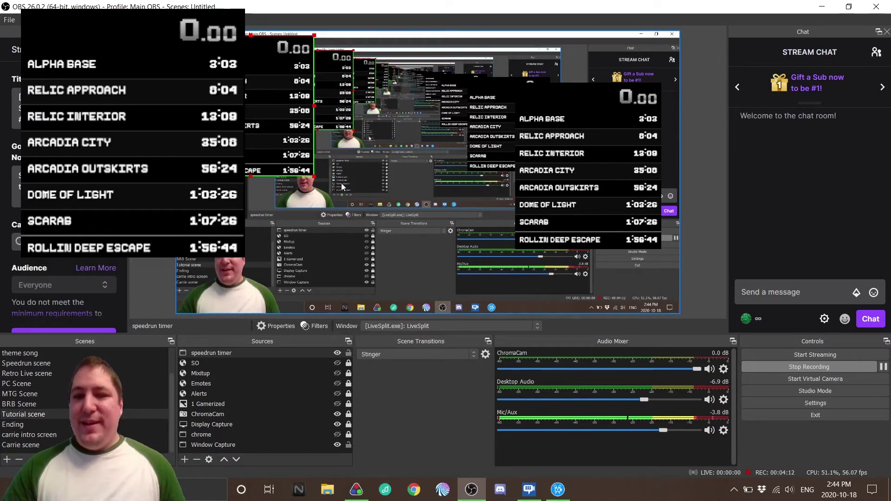
{"action": "left_click_drag", "start_coordinate": [314, 176], "coordinate": [384, 197]}
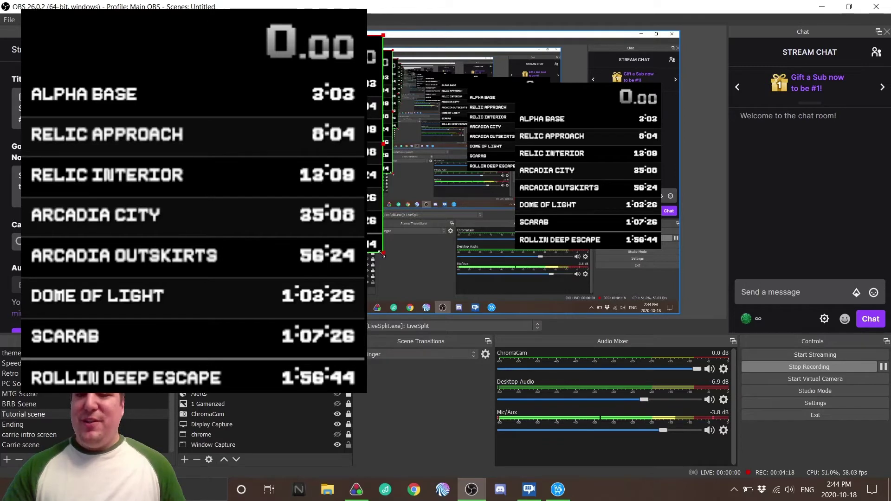
{"action": "left_click_drag", "start_coordinate": [383, 255], "coordinate": [298, 159]}
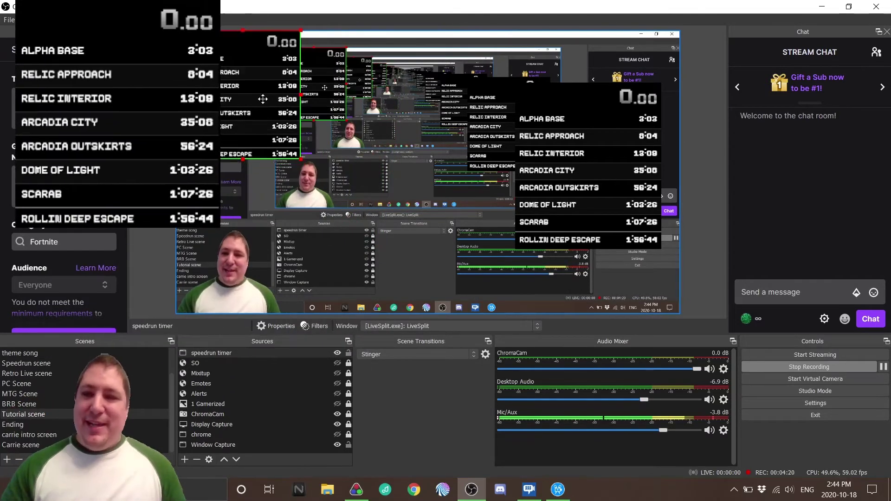
{"action": "left_click_drag", "start_coordinate": [260, 98], "coordinate": [258, 102]}
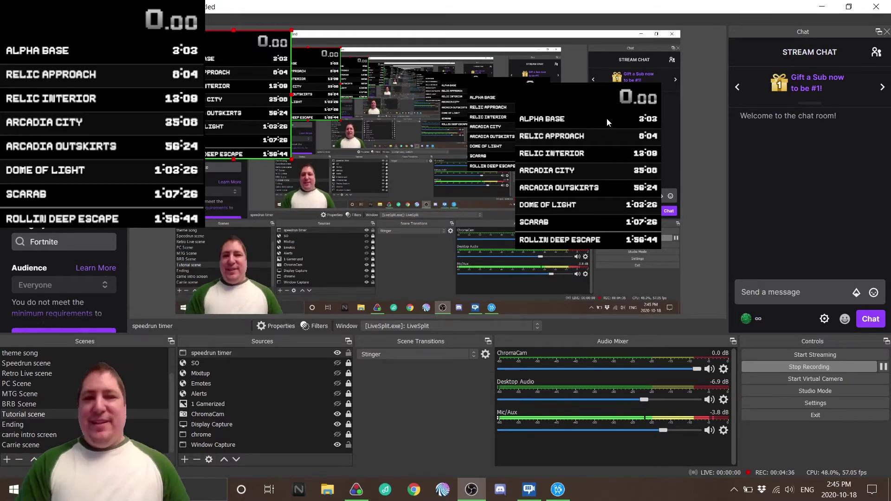
Switch to LiveSplit, shift its window slightly, and open the layout settings from the Layout Editor
{"action": "left_click_drag", "start_coordinate": [591, 83], "coordinate": [591, 81]}
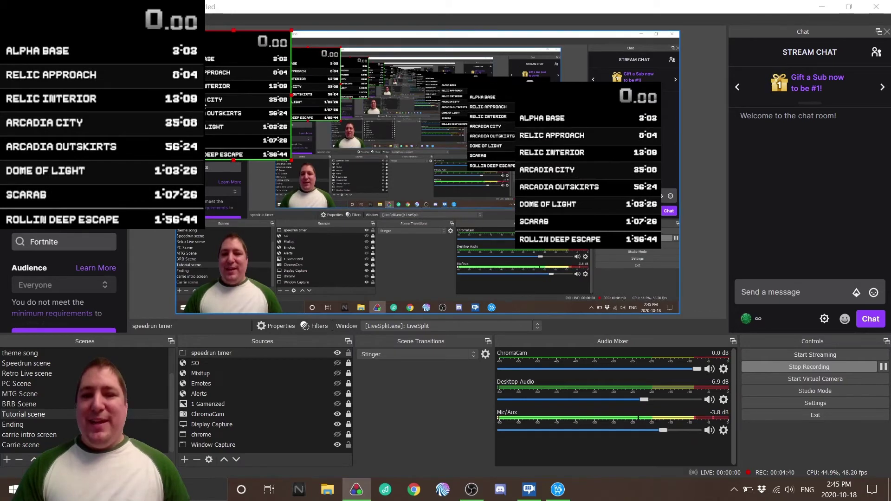
{"action": "mouse_move", "coordinate": [544, 121]}
{"action": "left_mouse_down"}
{"action": "mouse_move", "coordinate": [513, 100]}
{"action": "mouse_move", "coordinate": [526, 116]}
{"action": "mouse_move", "coordinate": [545, 106]}
{"action": "mouse_move", "coordinate": [539, 107]}
{"action": "left_mouse_up"}
{"action": "right_click", "coordinate": [573, 125]}
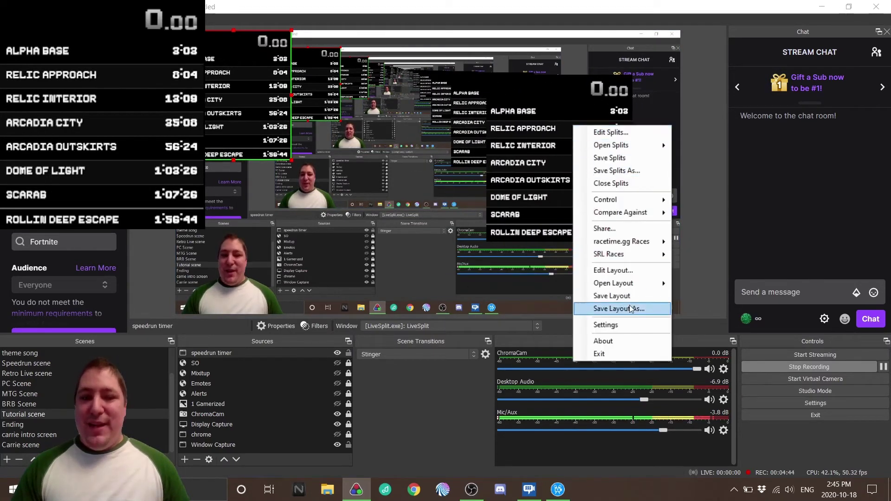
{"action": "left_click", "coordinate": [629, 271]}
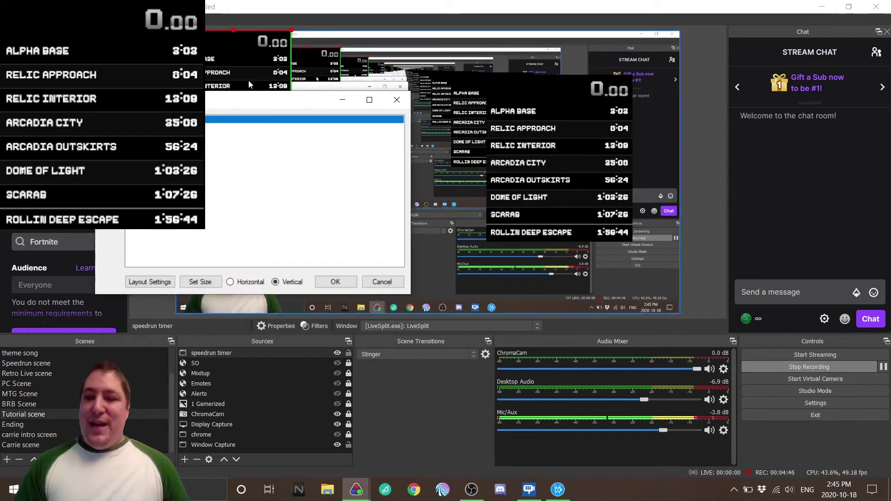
{"action": "left_click_drag", "start_coordinate": [242, 105], "coordinate": [482, 158]}
{"action": "left_click_drag", "start_coordinate": [428, 151], "coordinate": [429, 93]}
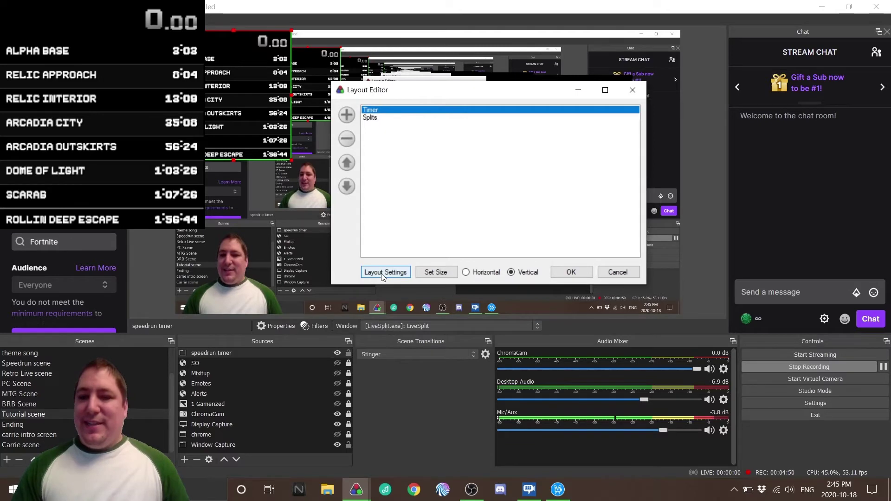
{"action": "left_click", "coordinate": [381, 272]}
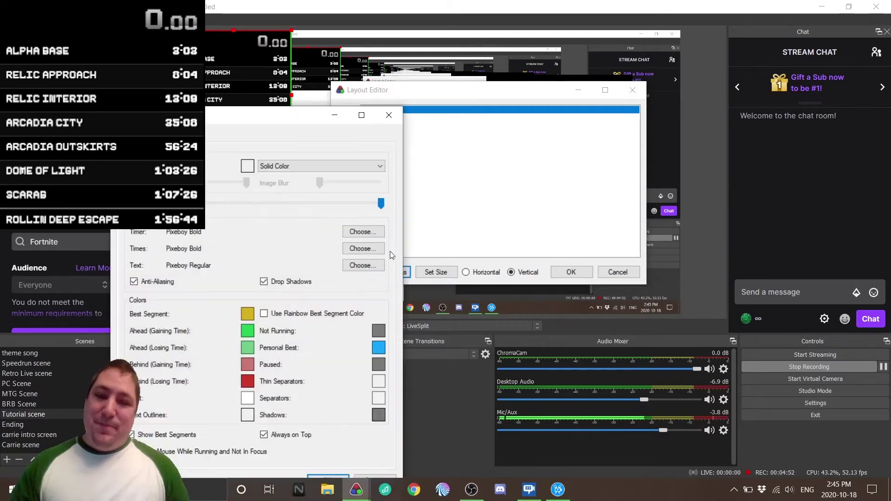
Set the LiveSplit layout's background color to bright green and its background type to Image
{"action": "left_click", "coordinate": [248, 166]}
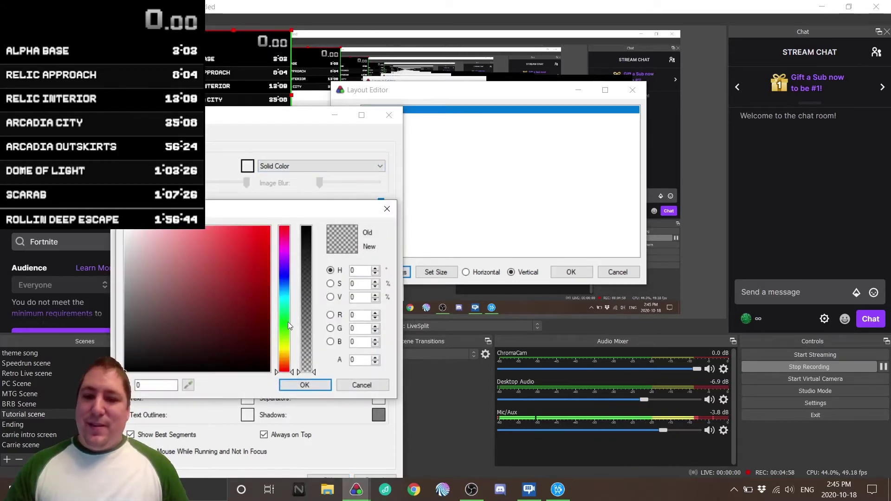
{"action": "left_click", "coordinate": [285, 321]}
{"action": "left_click_drag", "start_coordinate": [256, 299], "coordinate": [261, 229]}
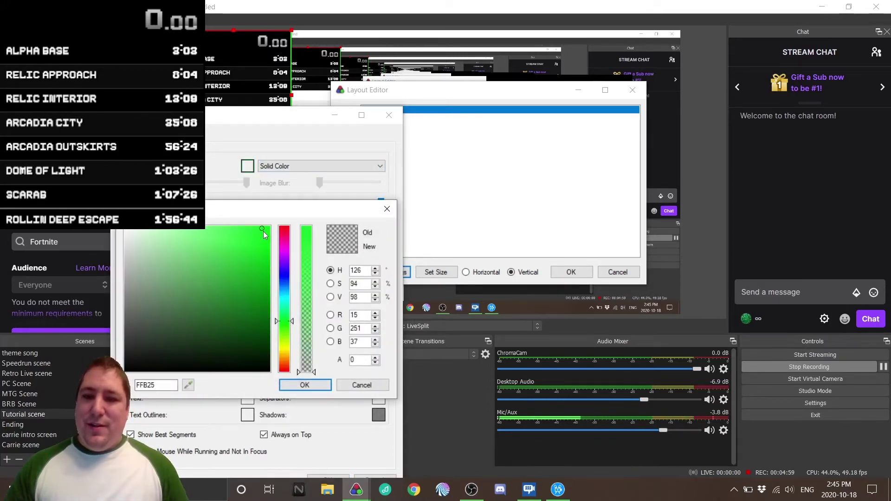
{"action": "left_click", "coordinate": [316, 384]}
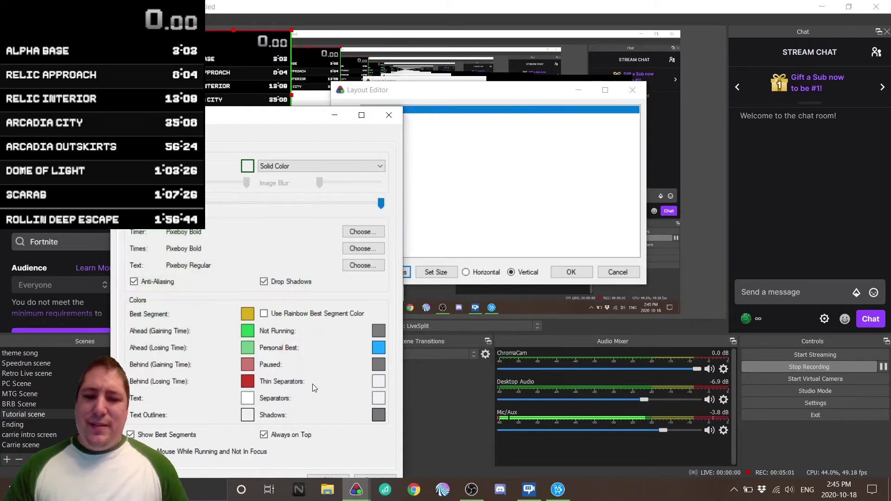
{"action": "left_click", "coordinate": [294, 165]}
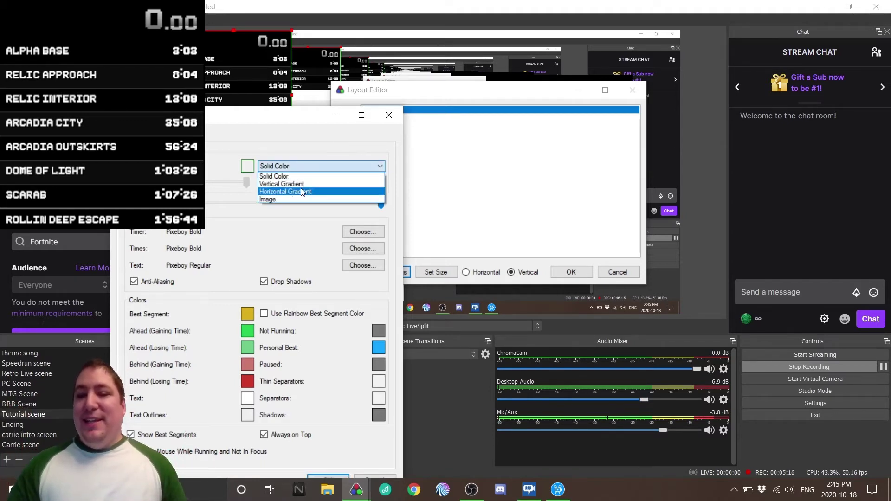
{"action": "left_click", "coordinate": [277, 199]}
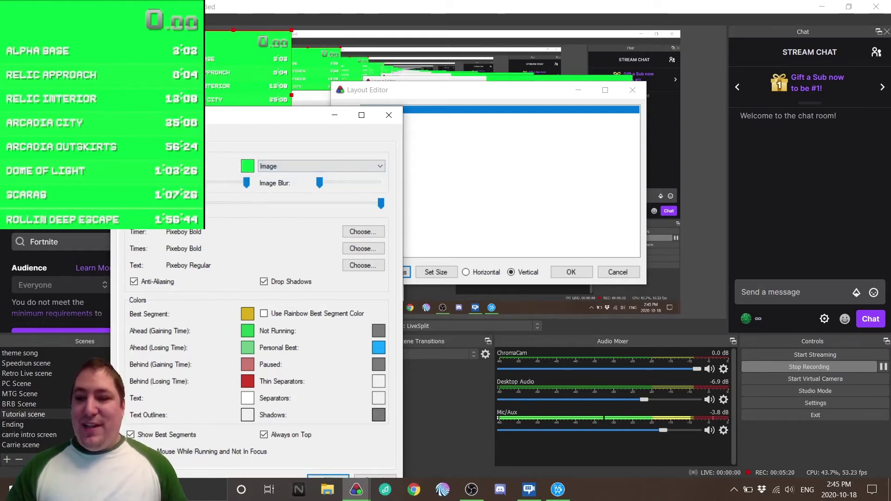
Set the Timer component's color to blue DB143CE6 and accept the layout settings and layout changes
{"action": "left_click_drag", "start_coordinate": [160, 115], "coordinate": [190, 85]}
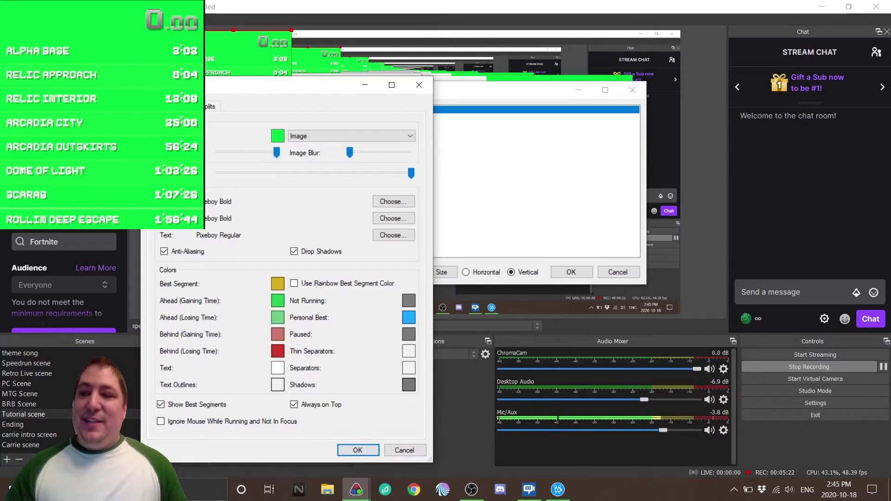
{"action": "left_click", "coordinate": [185, 107]}
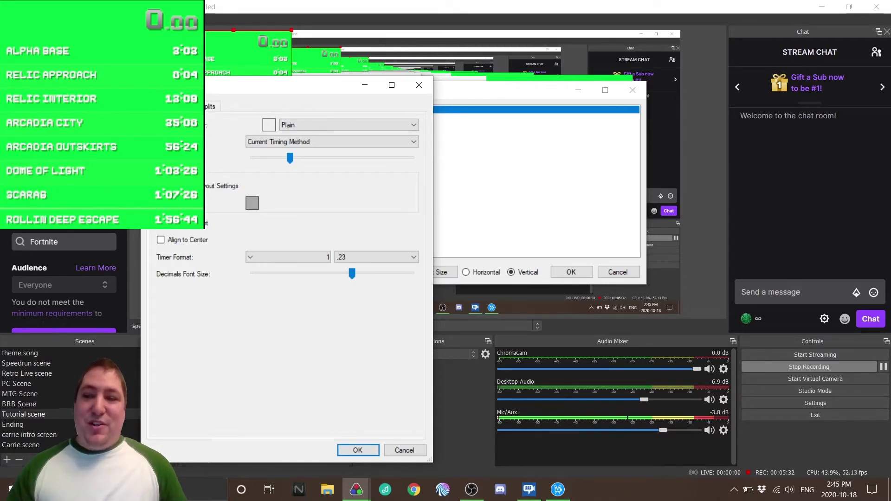
{"action": "left_click", "coordinate": [255, 205]}
{"action": "left_click", "coordinate": [314, 247]}
{"action": "left_click", "coordinate": [296, 244]}
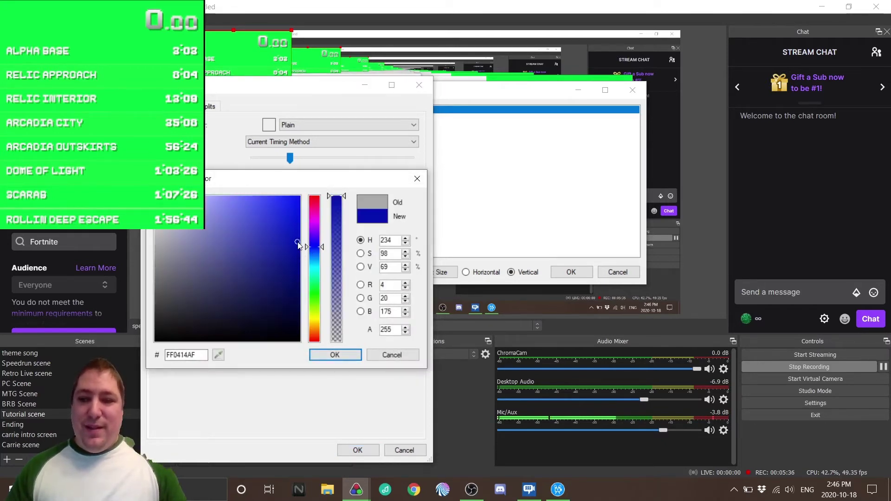
{"action": "left_click", "coordinate": [288, 235]}
{"action": "left_click_drag", "start_coordinate": [289, 235], "coordinate": [297, 261]}
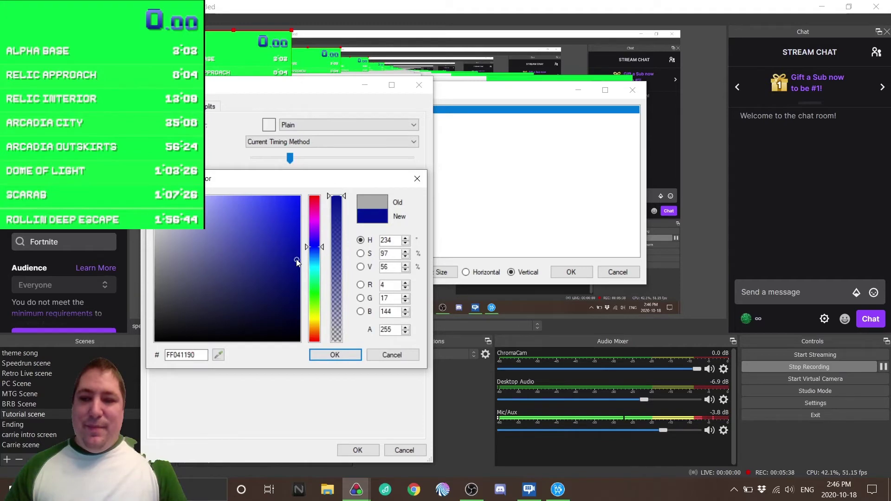
{"action": "mouse_move", "coordinate": [336, 234]}
{"action": "left_mouse_down"}
{"action": "mouse_move", "coordinate": [337, 217]}
{"action": "mouse_move", "coordinate": [286, 228]}
{"action": "mouse_move", "coordinate": [297, 219]}
{"action": "left_mouse_up"}
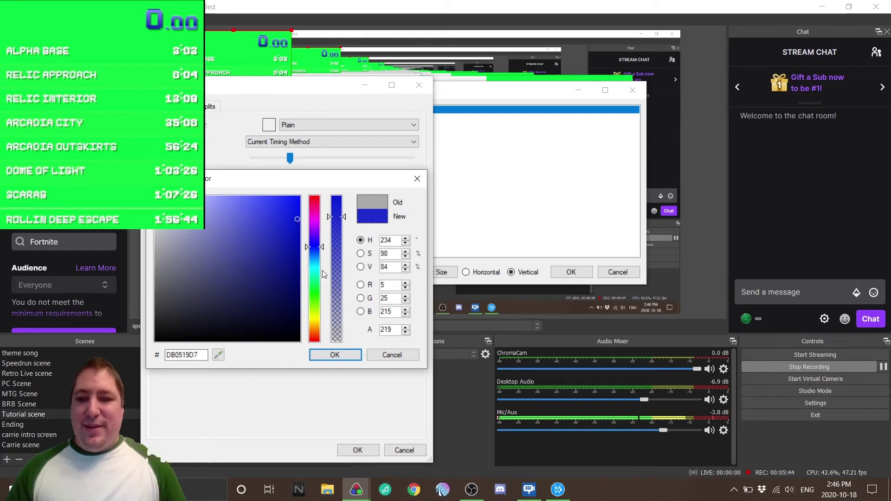
{"action": "left_click", "coordinate": [316, 253]}
{"action": "left_click", "coordinate": [315, 249]}
{"action": "left_click", "coordinate": [288, 211]}
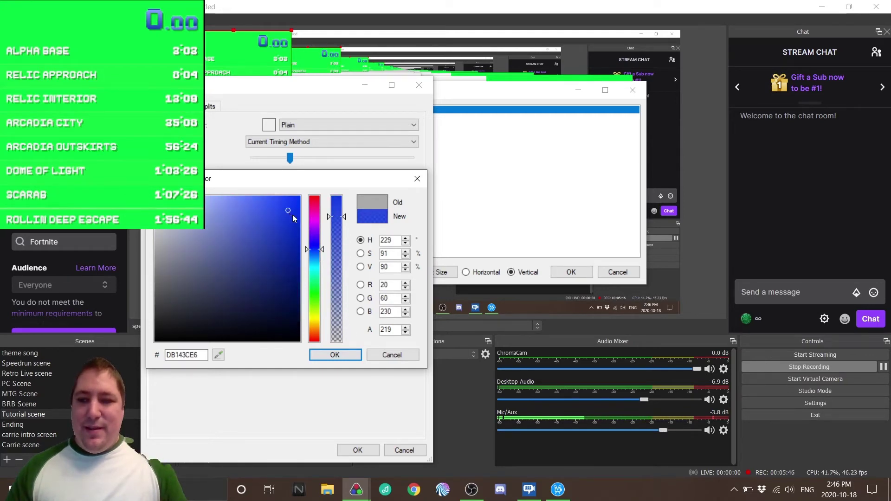
{"action": "left_click", "coordinate": [346, 353]}
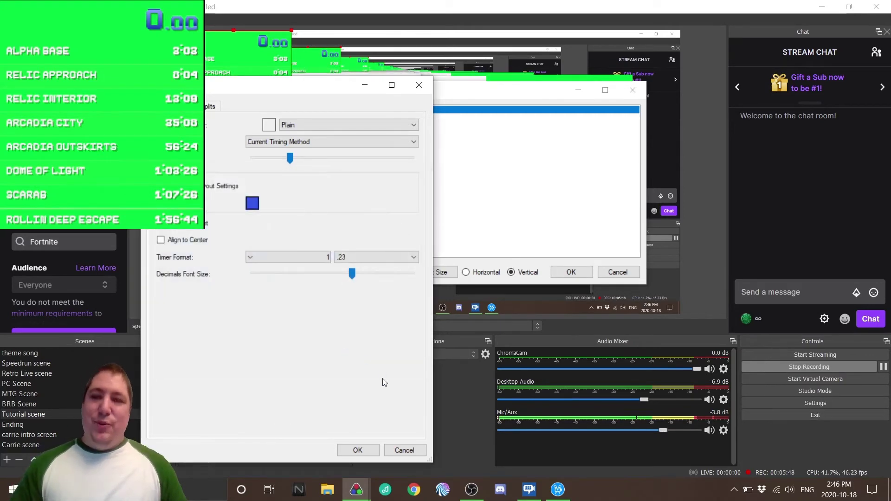
{"action": "left_click", "coordinate": [363, 453]}
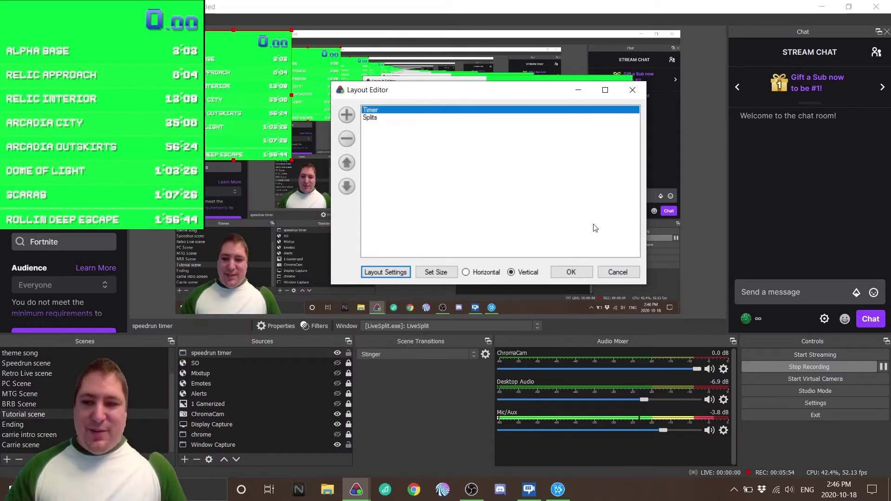
{"action": "left_click", "coordinate": [571, 273]}
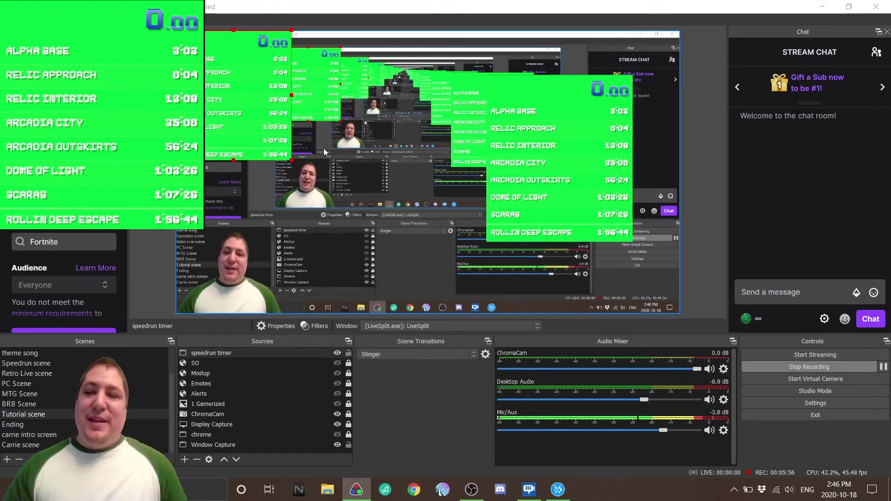
Add a Chroma Key filter with the green key color to the speedrun timer source and close its filters
{"action": "right_click", "coordinate": [255, 85]}
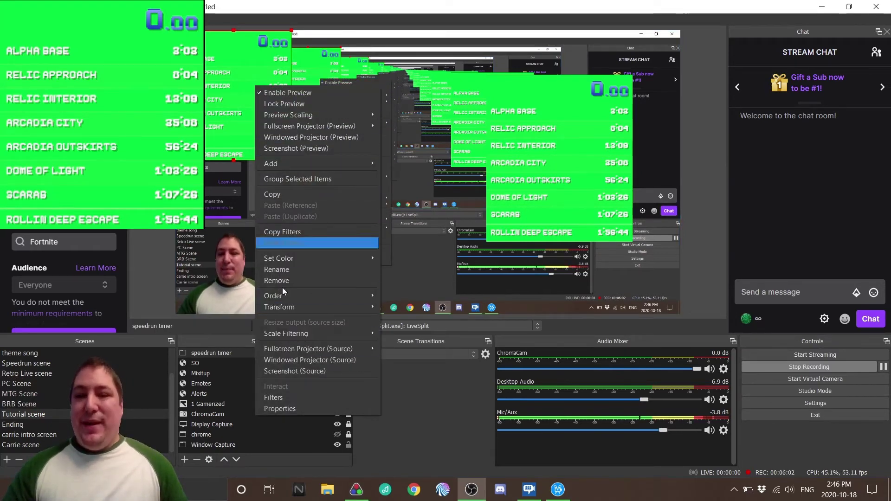
{"action": "left_click", "coordinate": [291, 397]}
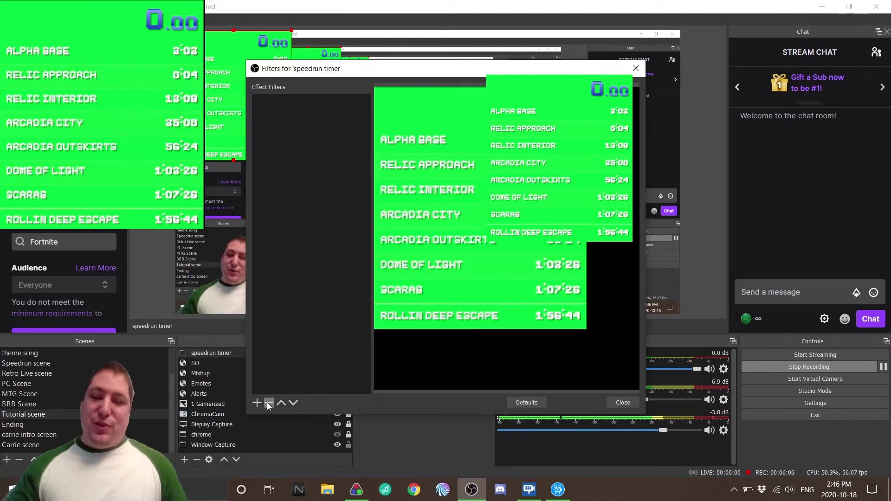
{"action": "left_click", "coordinate": [259, 404]}
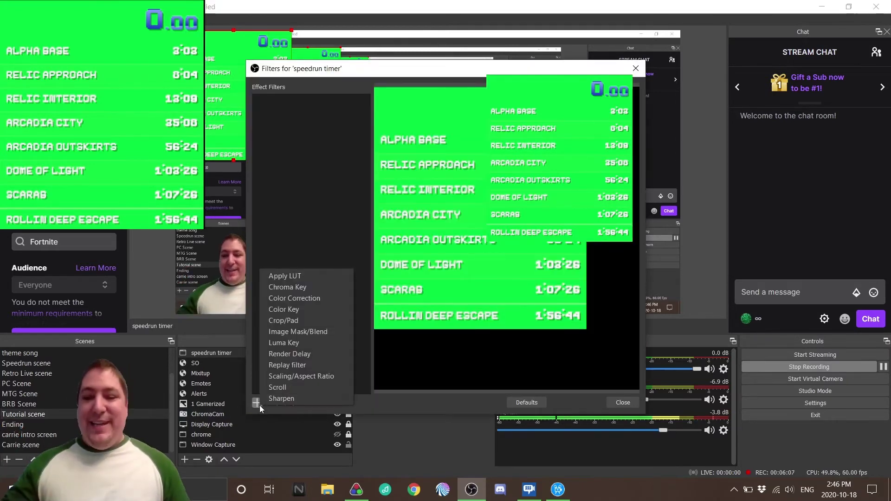
{"action": "left_click", "coordinate": [298, 288]}
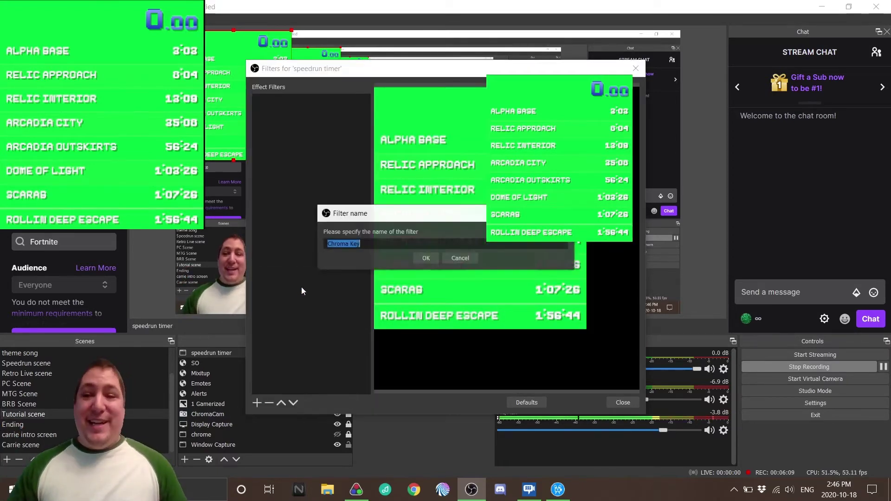
{"action": "left_click", "coordinate": [423, 260]}
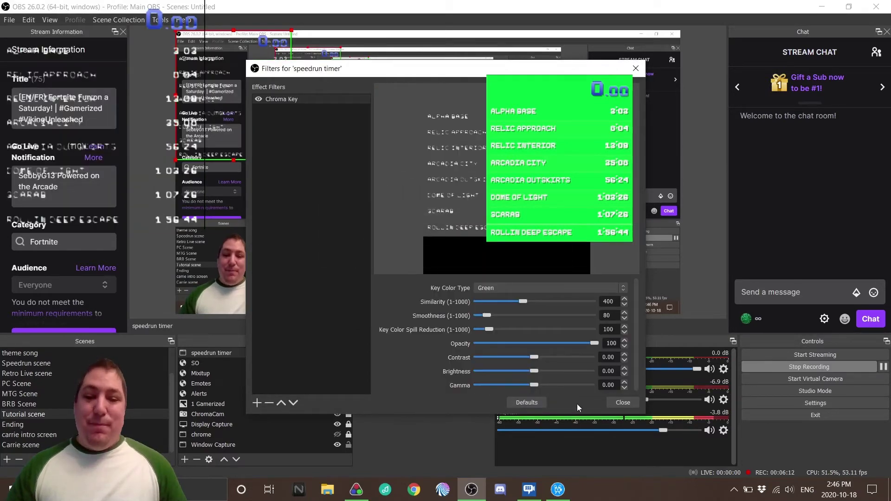
{"action": "left_click", "coordinate": [623, 403]}
Move the speedrun timer source across the canvas and back near the upper-left corner to check its transparency
{"action": "left_click_drag", "start_coordinate": [240, 132], "coordinate": [447, 297]}
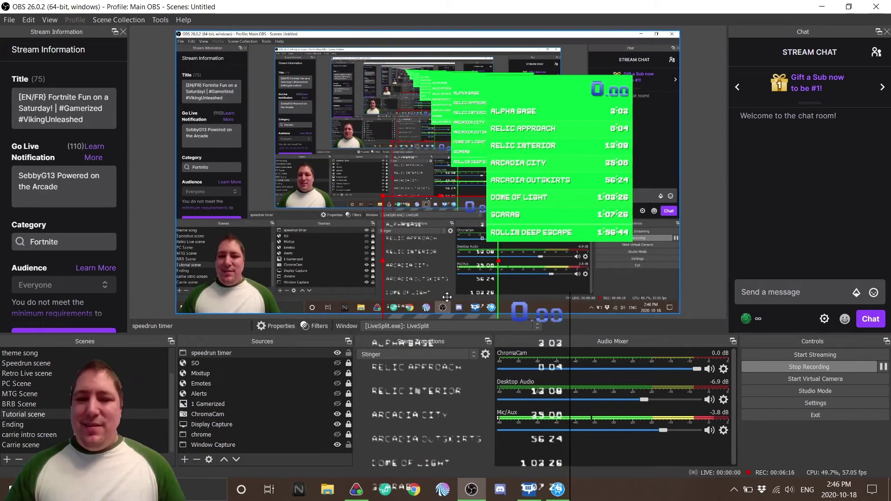
{"action": "left_click_drag", "start_coordinate": [447, 297], "coordinate": [260, 137]}
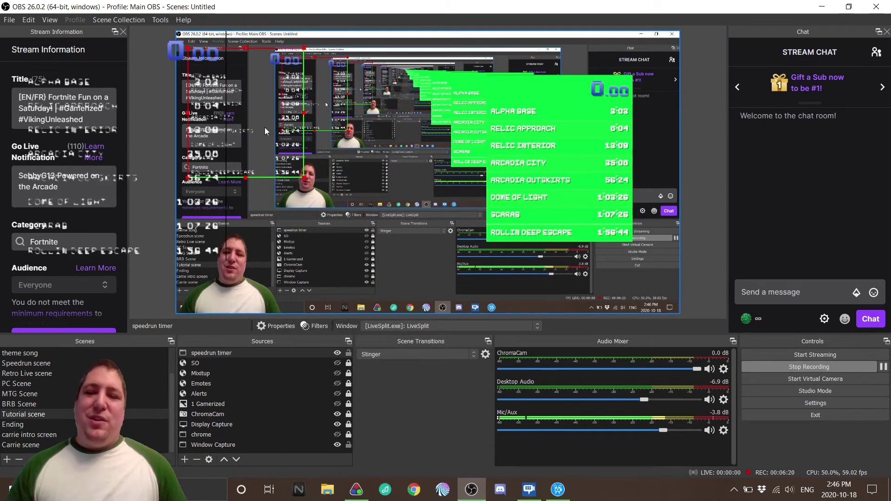
{"action": "right_click", "coordinate": [263, 130]}
{"action": "left_click", "coordinate": [561, 141]}
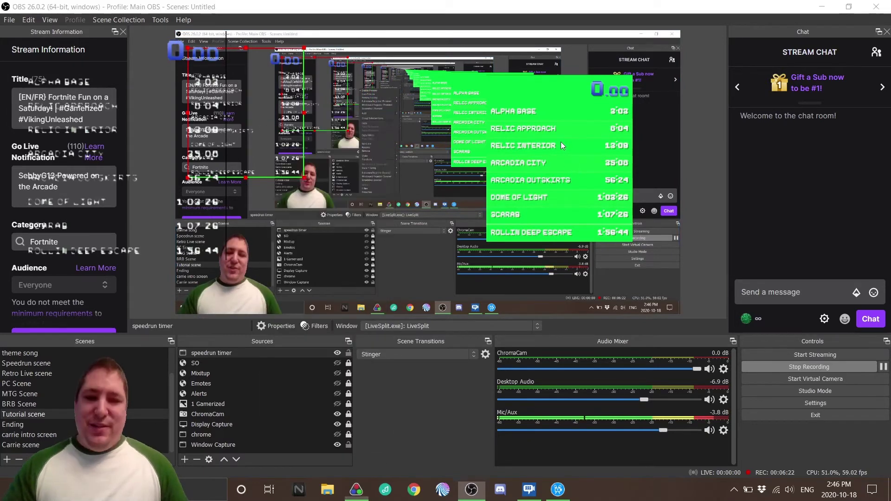
Shift the LiveSplit window slightly, open its layout settings, and look through the Timer and Splits settings before returning to Layout
{"action": "left_click_drag", "start_coordinate": [486, 150], "coordinate": [517, 100]}
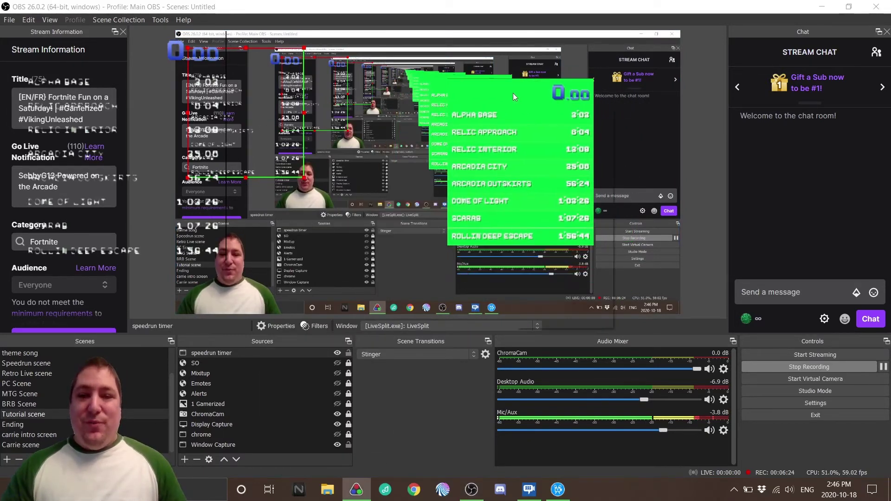
{"action": "right_click", "coordinate": [514, 93]}
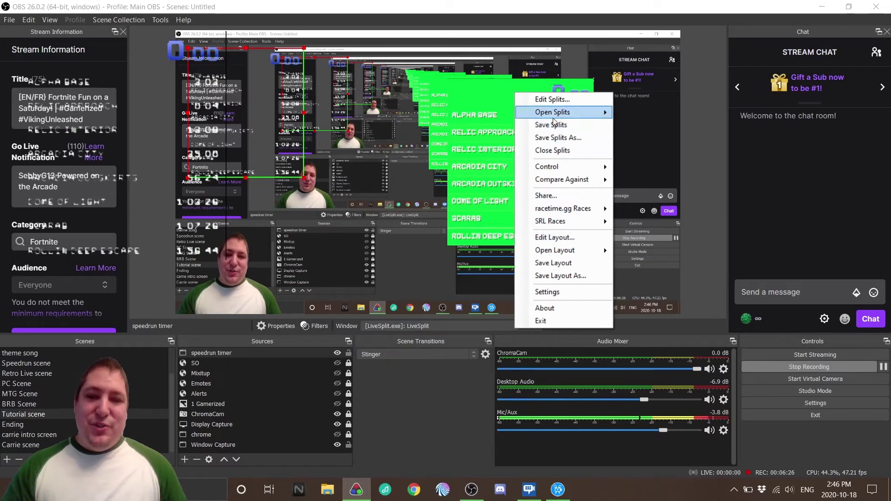
{"action": "left_click", "coordinate": [554, 237]}
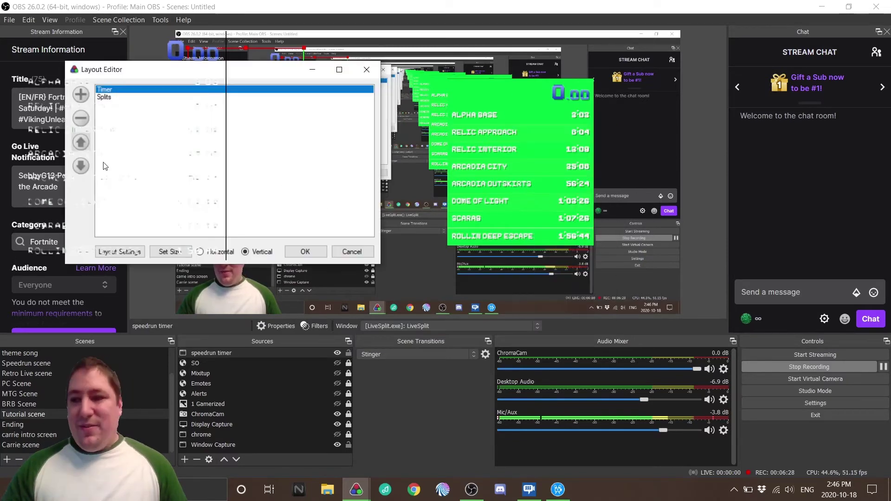
{"action": "left_click", "coordinate": [117, 252]}
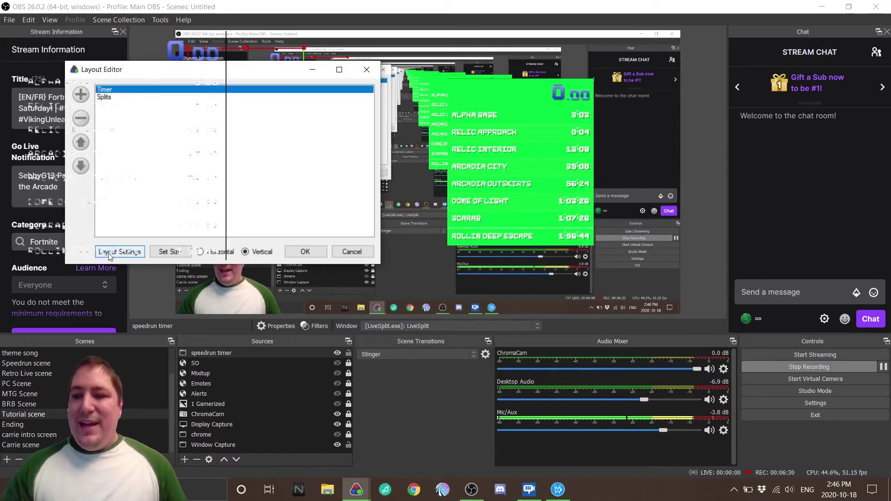
{"action": "left_click", "coordinate": [125, 107]}
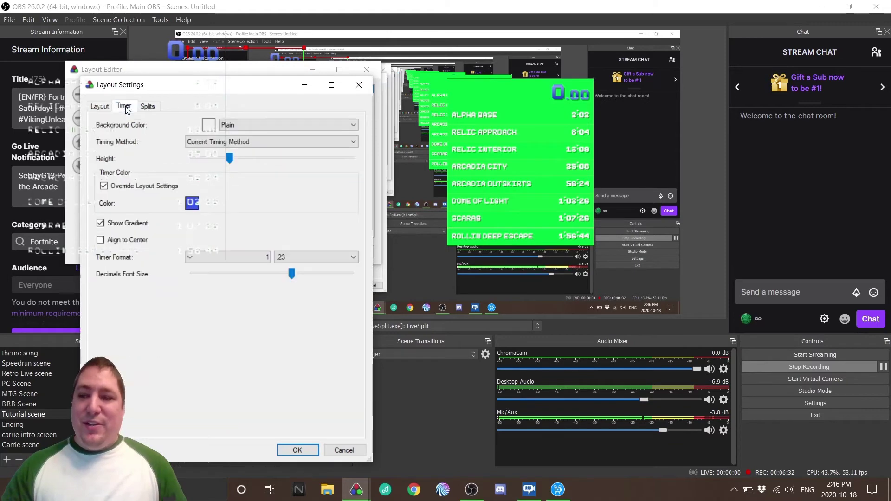
{"action": "left_click", "coordinate": [146, 108]}
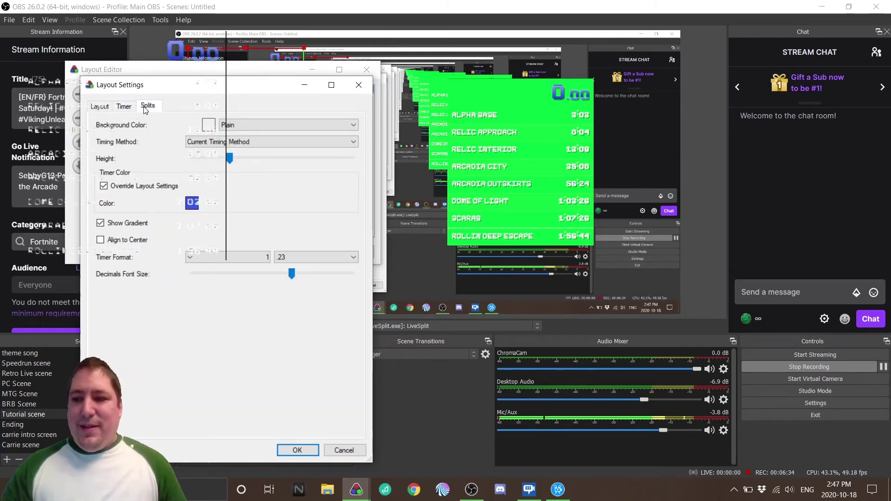
{"action": "left_click", "coordinate": [99, 106]}
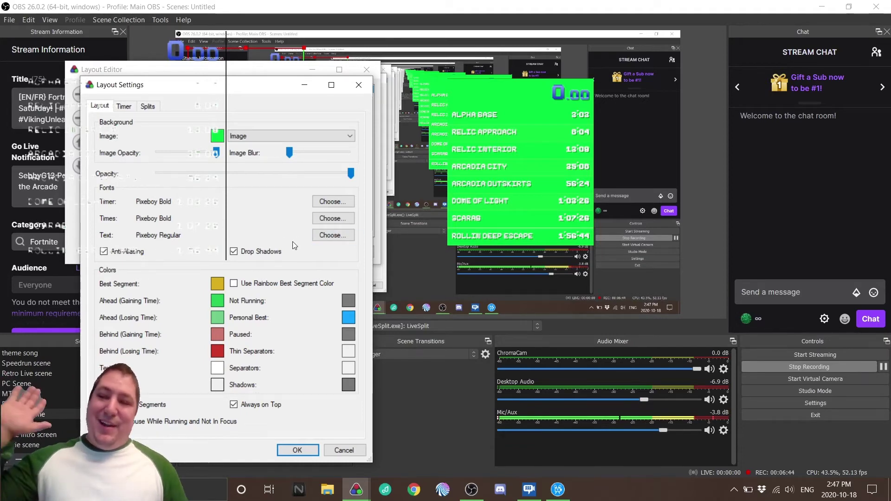
Choose Constantia as the LiveSplit layout's text font after trying other fonts
{"action": "left_click", "coordinate": [323, 235]}
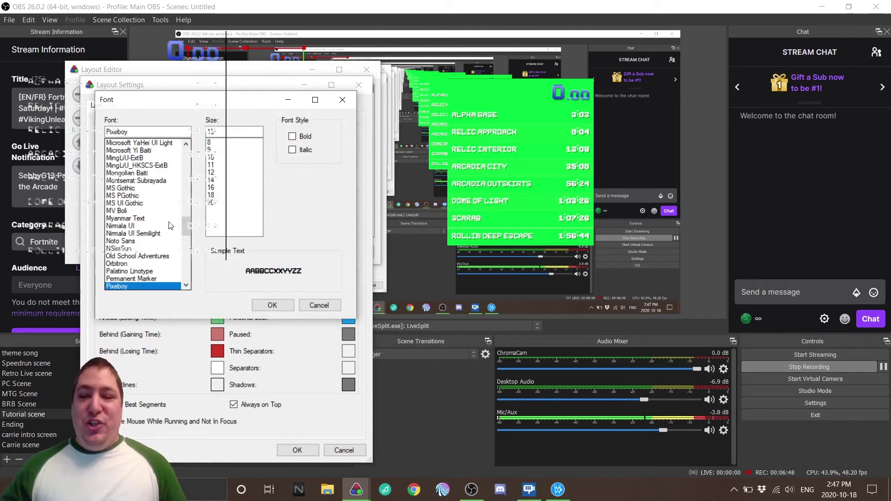
{"action": "left_click_drag", "start_coordinate": [185, 228], "coordinate": [186, 182]}
{"action": "left_click", "coordinate": [120, 150]}
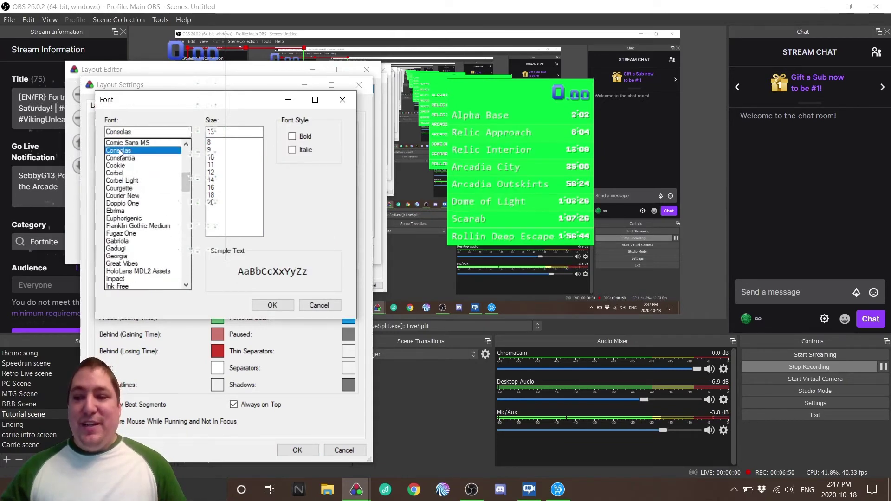
{"action": "left_click", "coordinate": [122, 181]}
{"action": "left_click", "coordinate": [120, 157]}
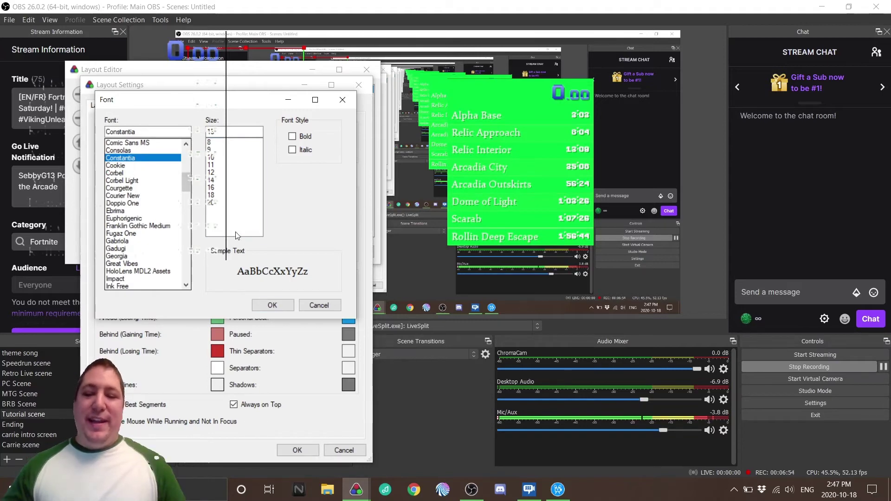
Set the text font size to 14 in regular style and accept the font, layout settings and layout changes
{"action": "left_click", "coordinate": [212, 180]}
{"action": "left_click", "coordinate": [213, 188]}
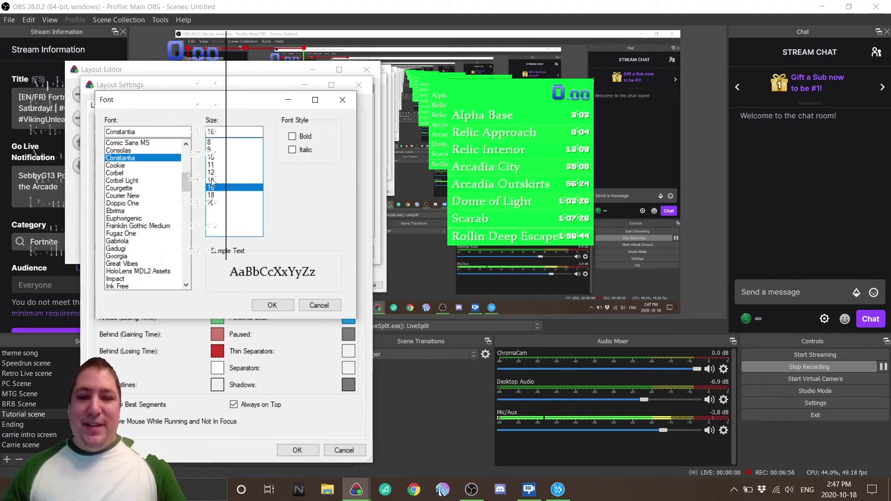
{"action": "left_click", "coordinate": [212, 173]}
{"action": "left_click", "coordinate": [212, 179]}
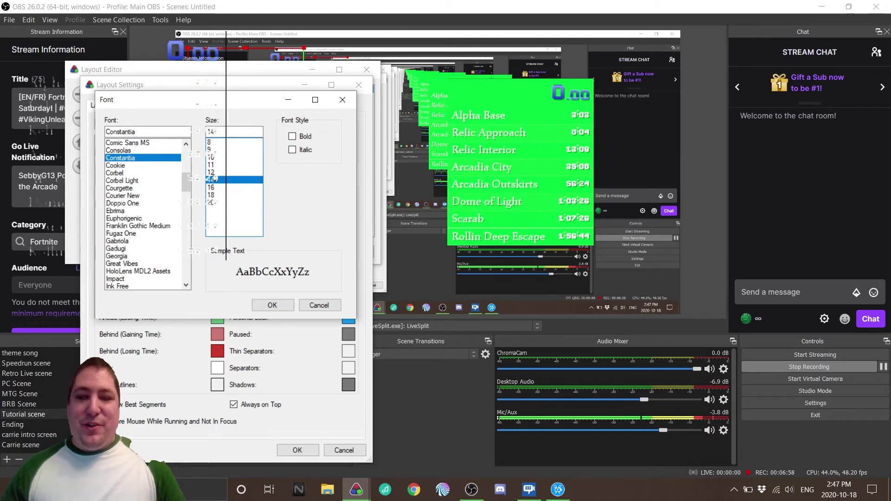
{"action": "left_click", "coordinate": [292, 137]}
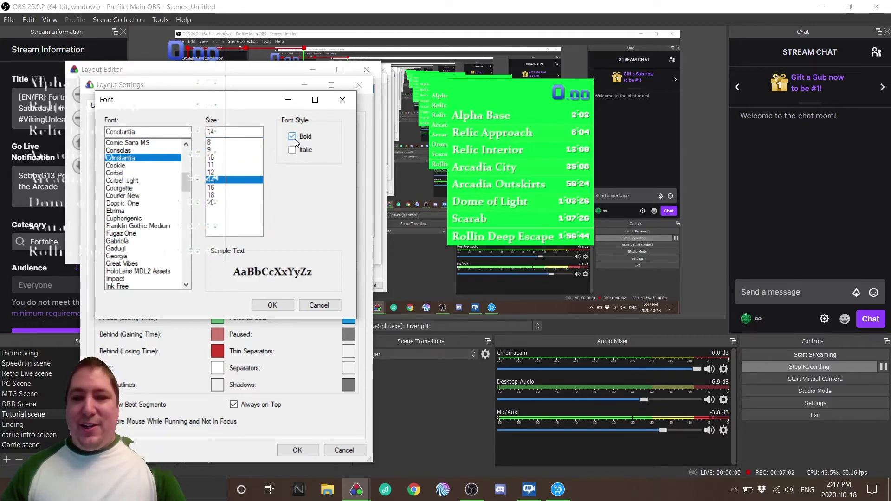
{"action": "left_click", "coordinate": [292, 137]}
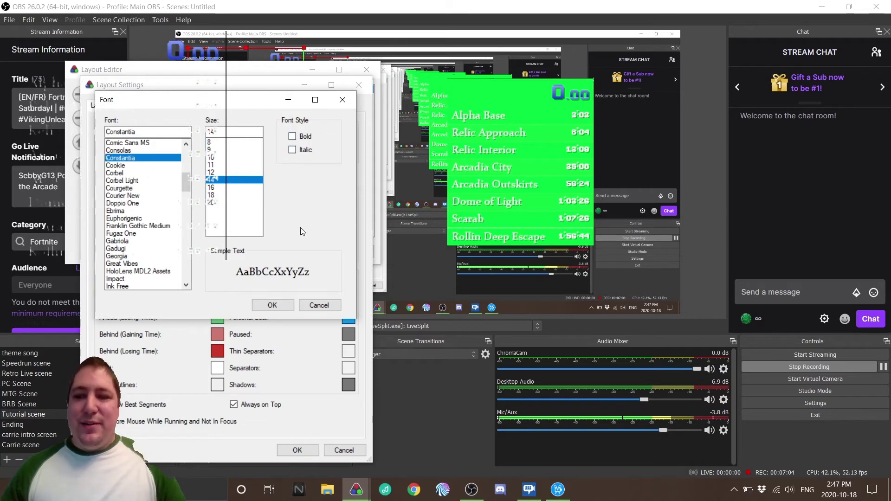
{"action": "left_click", "coordinate": [272, 306]}
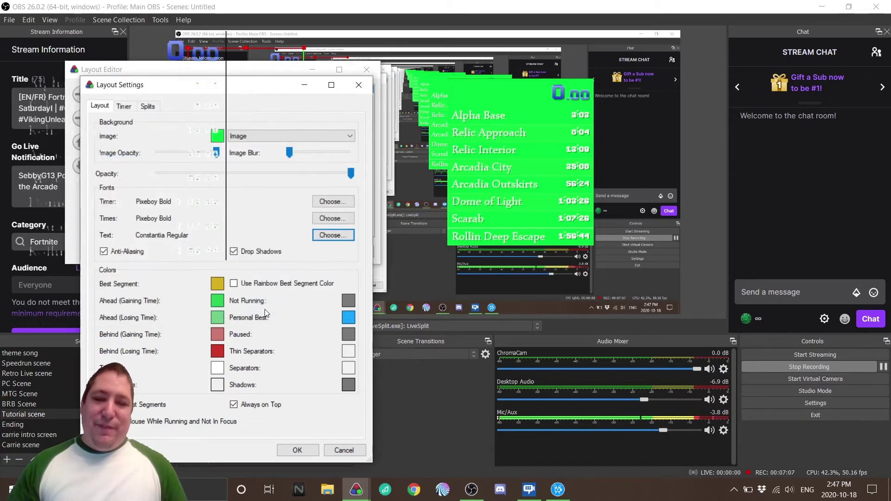
{"action": "left_click", "coordinate": [297, 451]}
{"action": "left_click", "coordinate": [305, 252]}
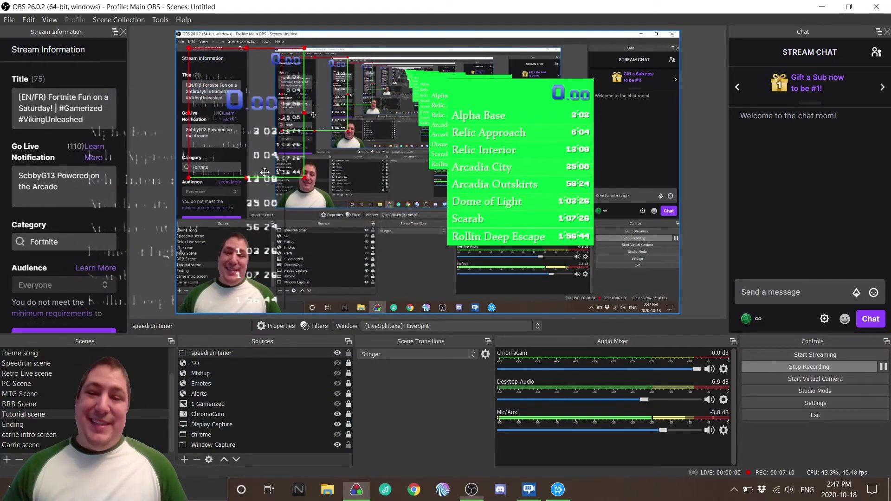
Move the speedrun timer source slightly farther in from the canvas's upper-left corner
{"action": "left_click_drag", "start_coordinate": [389, 288], "coordinate": [249, 153]}
{"action": "right_click", "coordinate": [249, 153]}
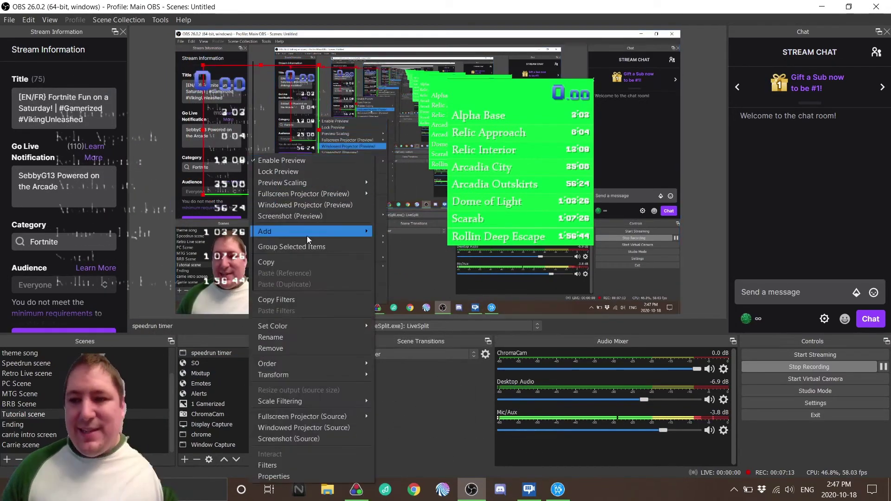
{"action": "right_click", "coordinate": [489, 216]}
{"action": "left_click", "coordinate": [521, 413]}
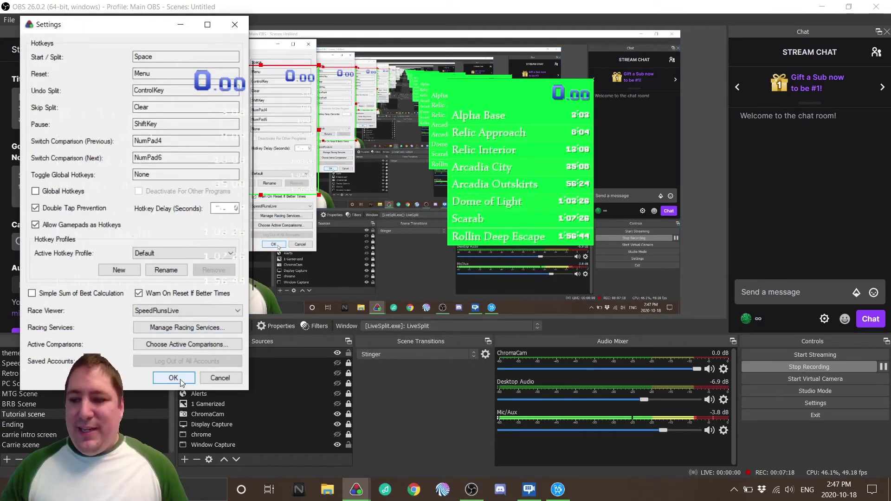
{"action": "left_click", "coordinate": [180, 379]}
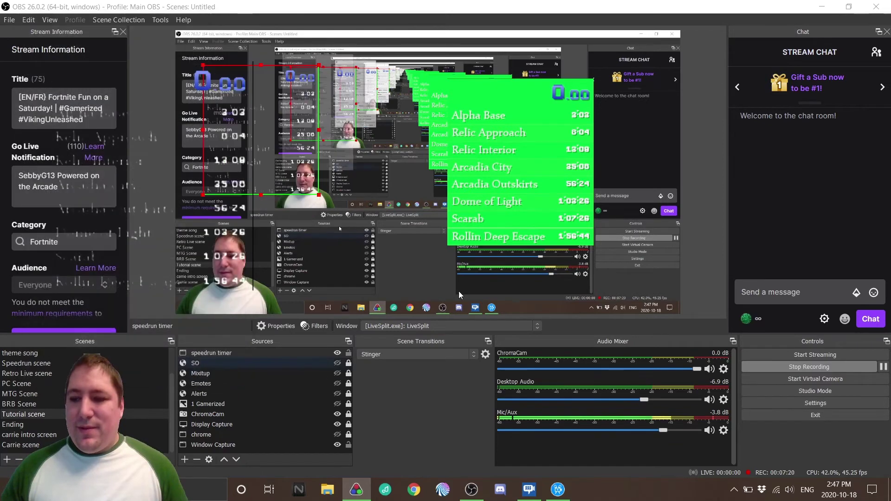
Make the LiveSplit layout's Constantia text font bold and accept the layout changes
{"action": "right_click", "coordinate": [562, 201]}
{"action": "left_click", "coordinate": [598, 343]}
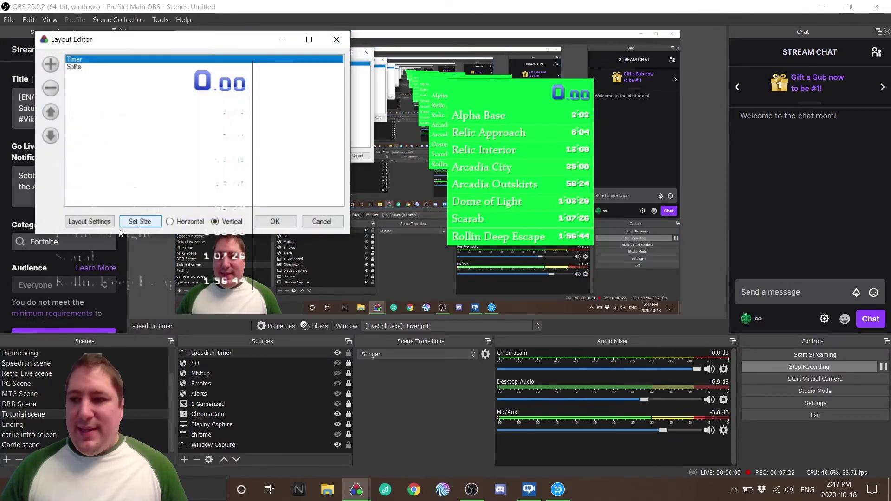
{"action": "left_click", "coordinate": [85, 224]}
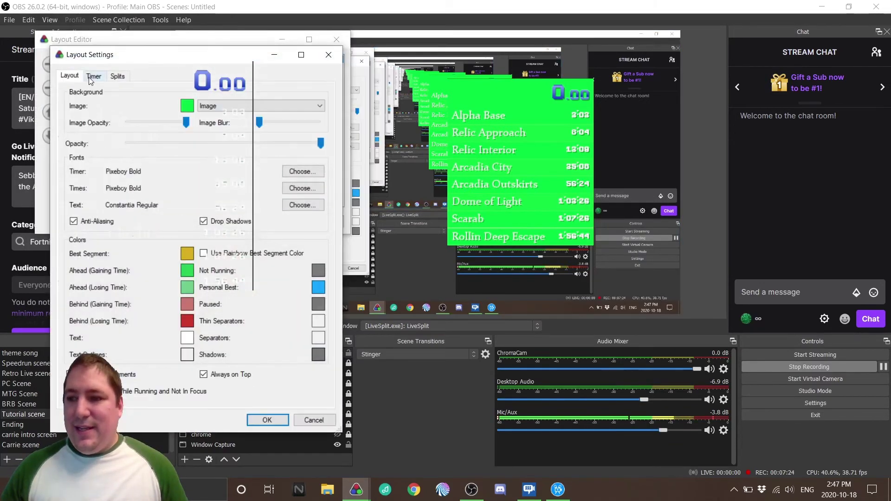
{"action": "left_click", "coordinate": [289, 205]}
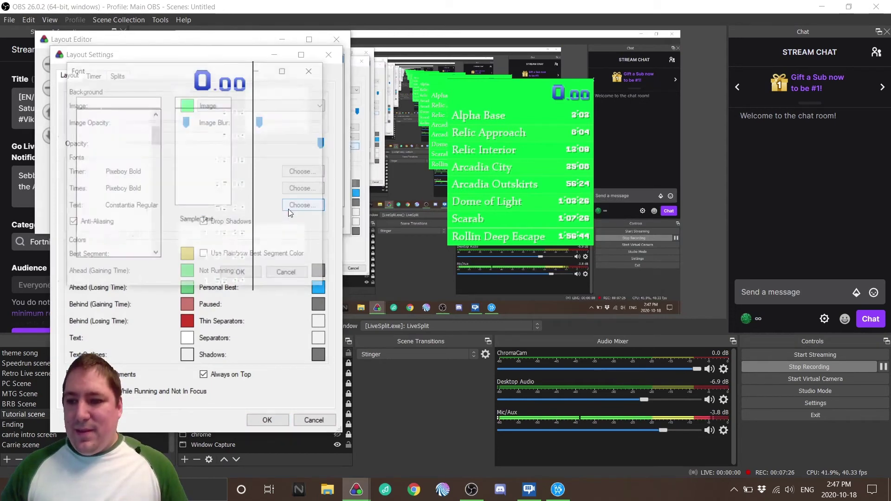
{"action": "left_click", "coordinate": [242, 275]}
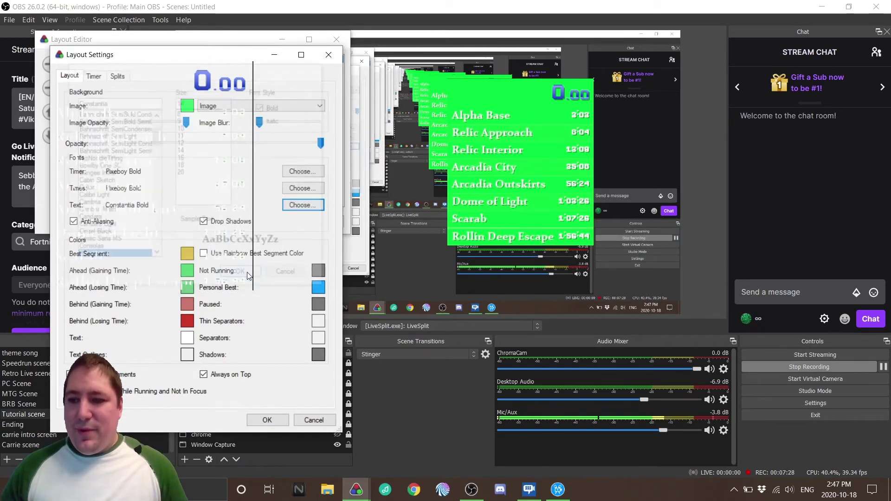
{"action": "left_click", "coordinate": [263, 419]}
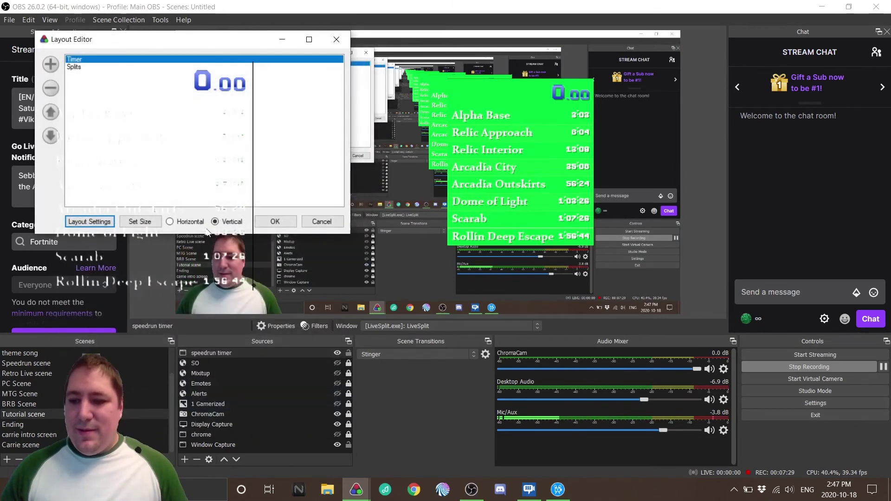
{"action": "left_click", "coordinate": [268, 221]}
Move the speedrun timer source to the canvas's upper-left corner and enlarge it
{"action": "left_click_drag", "start_coordinate": [438, 287], "coordinate": [254, 106]}
{"action": "left_click_drag", "start_coordinate": [315, 145], "coordinate": [297, 188]}
{"action": "right_click", "coordinate": [297, 187]}
{"action": "key", "text": "Escape"}
Change the LiveSplit layout's text font to bold Arial and accept the font, layout settings and layout changes
{"action": "right_click", "coordinate": [472, 206]}
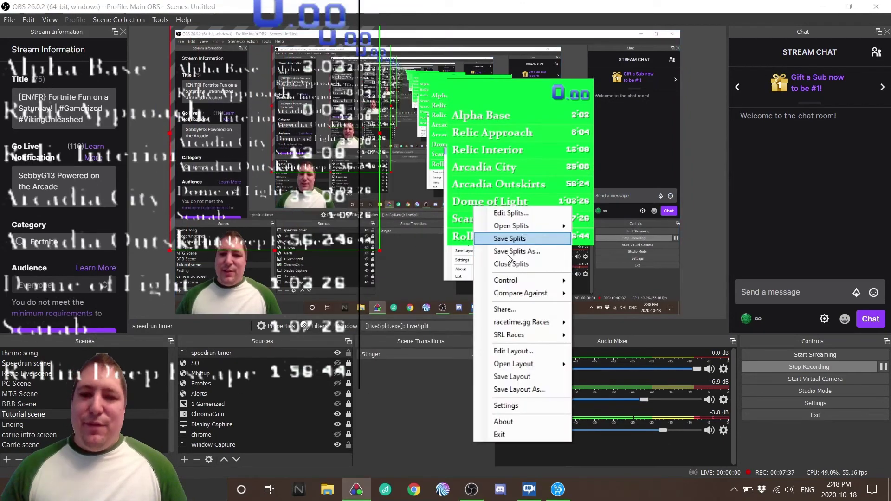
{"action": "left_click", "coordinate": [513, 351]}
{"action": "left_click", "coordinate": [134, 267]}
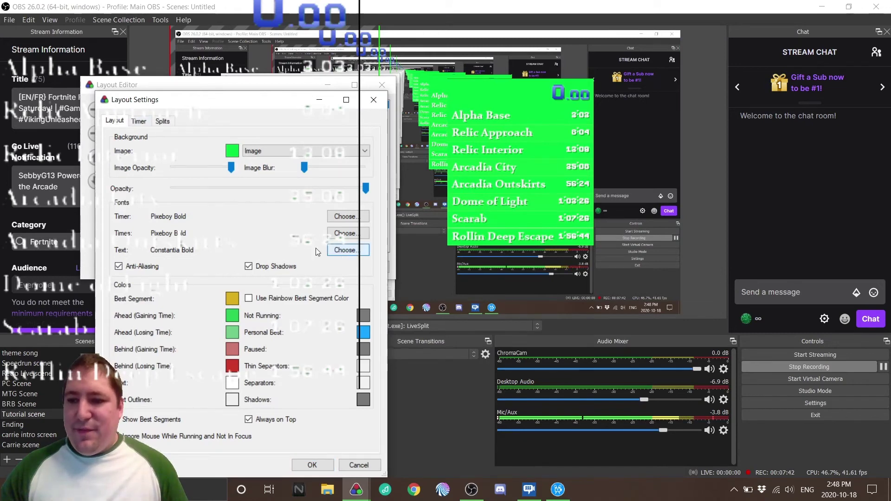
{"action": "left_click", "coordinate": [346, 250]}
{"action": "mouse_move", "coordinate": [201, 172]}
{"action": "left_mouse_down"}
{"action": "mouse_move", "coordinate": [202, 216]}
{"action": "mouse_move", "coordinate": [202, 163]}
{"action": "left_mouse_up"}
{"action": "left_click", "coordinate": [142, 166]}
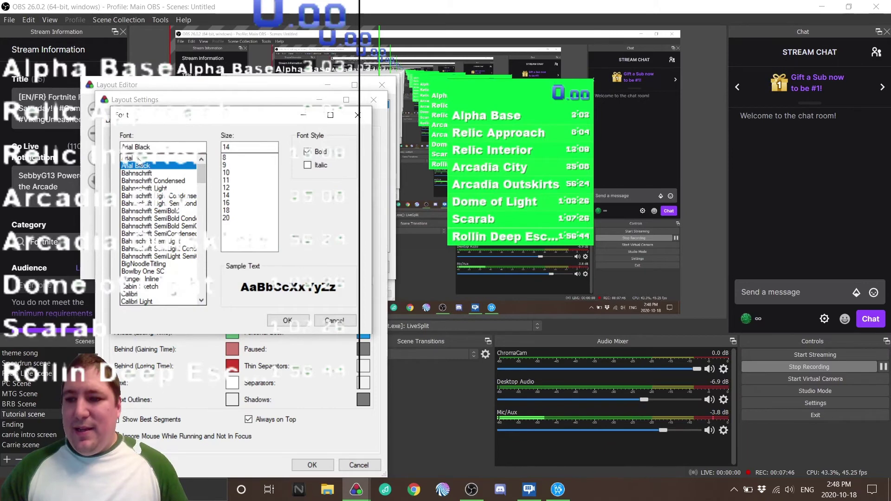
{"action": "left_click", "coordinate": [139, 159]}
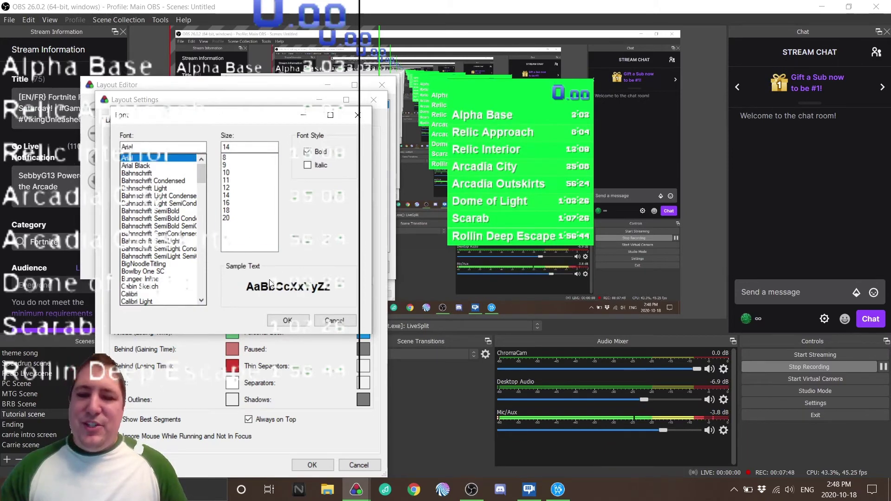
{"action": "left_click", "coordinate": [288, 320]}
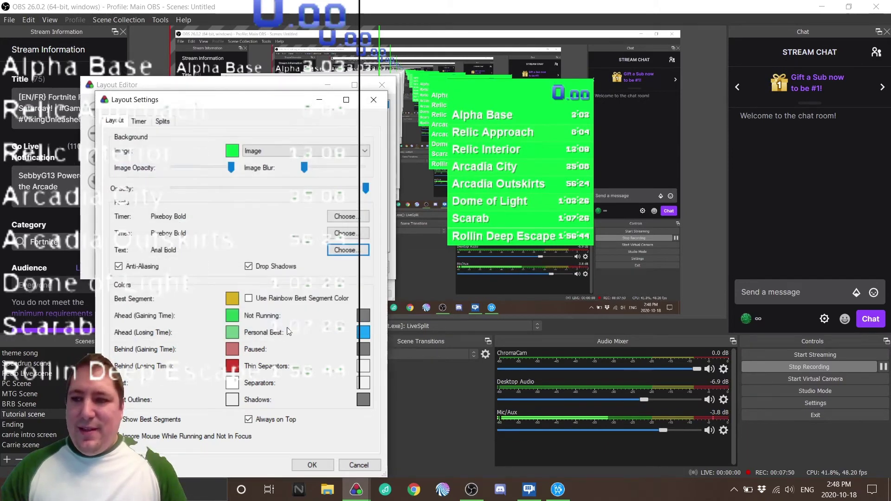
{"action": "left_click", "coordinate": [312, 465]}
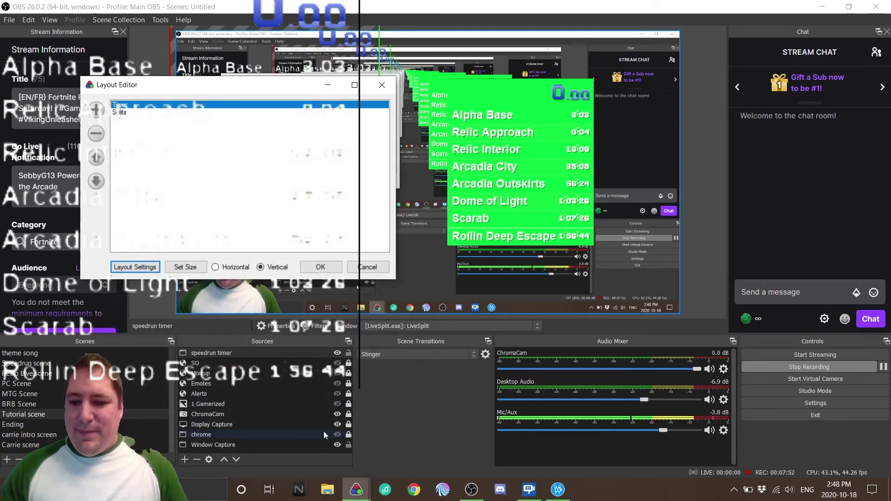
{"action": "left_click", "coordinate": [329, 268]}
Shrink the speedrun timer source in the canvas's upper-left corner and hide the Display Capture source
{"action": "left_click_drag", "start_coordinate": [380, 251], "coordinate": [210, 115]}
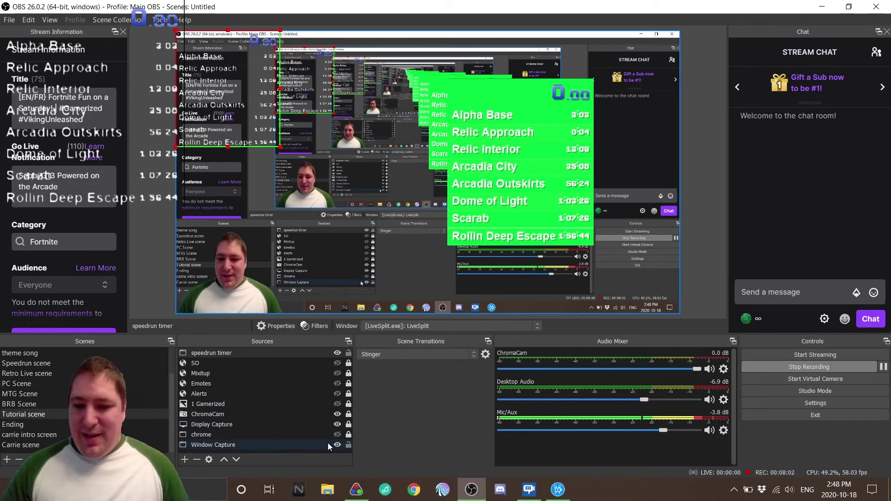
{"action": "left_click", "coordinate": [340, 426]}
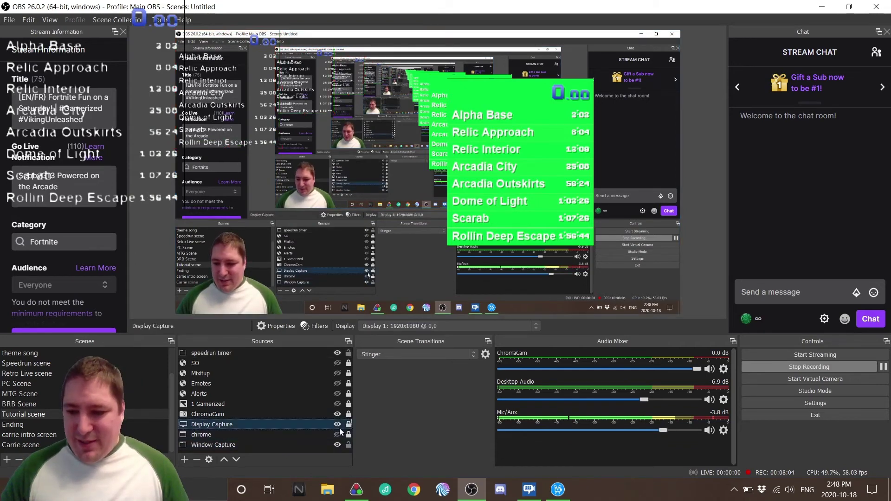
{"action": "left_click", "coordinate": [338, 425]}
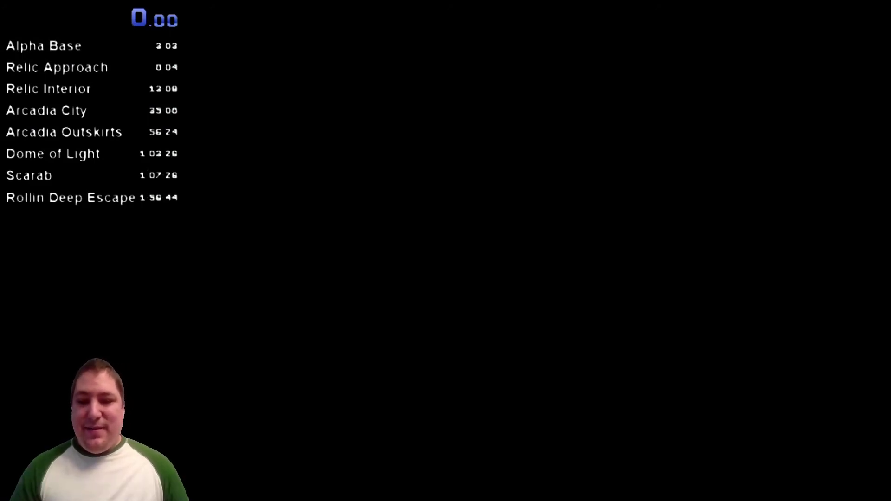
Reposition the speedrun timer source into the canvas's upper-left corner and scale it down to a small overlay
{"action": "left_click_drag", "start_coordinate": [92, 111], "coordinate": [124, 148]}
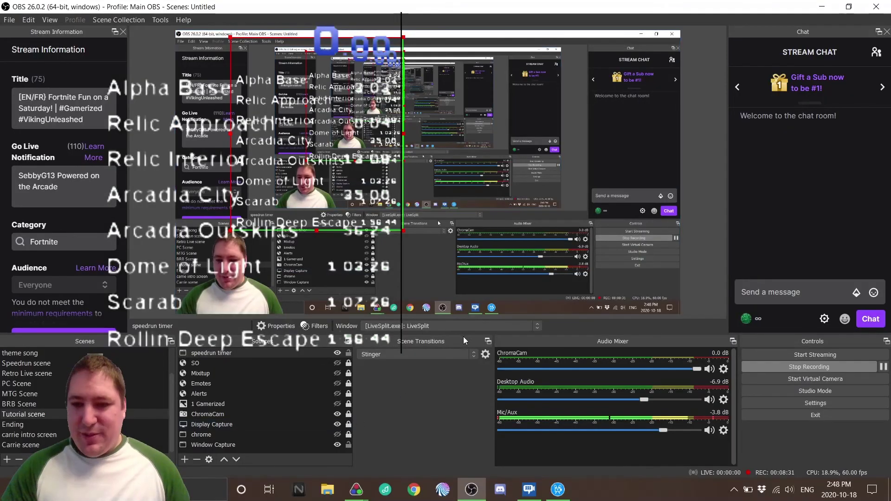
{"action": "key", "text": "alt+Tab"}
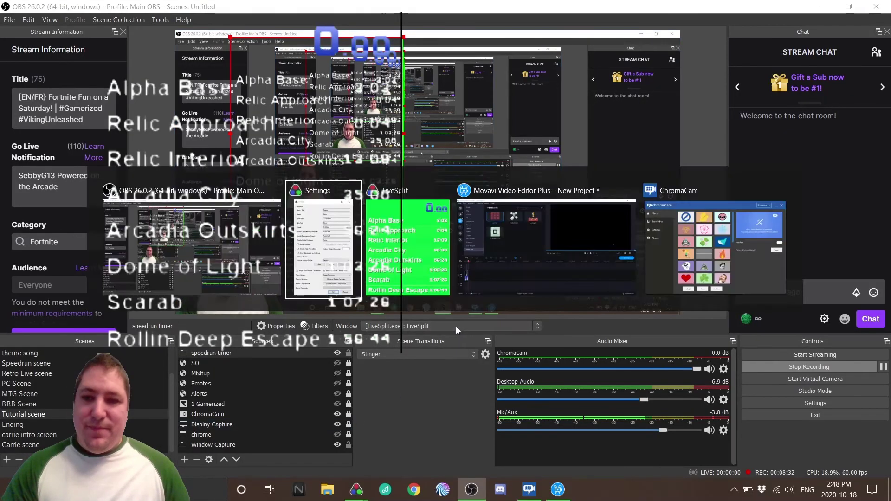
{"action": "left_click_drag", "start_coordinate": [373, 110], "coordinate": [316, 99]}
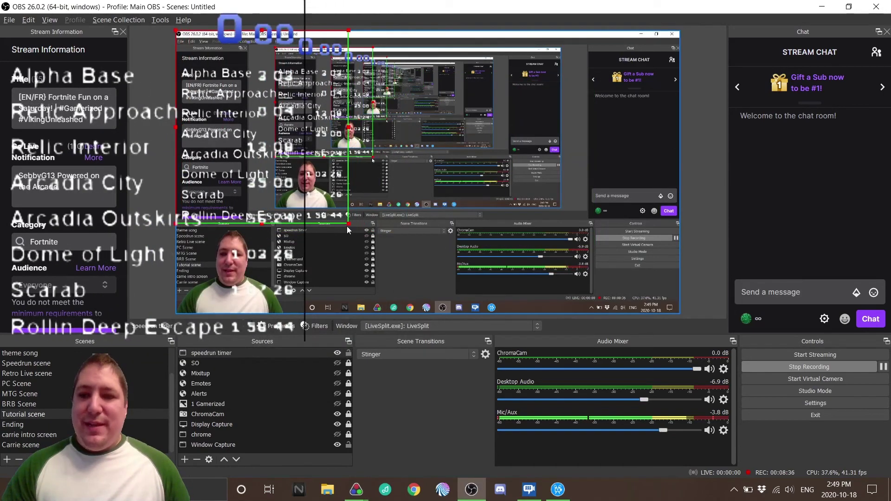
{"action": "left_click_drag", "start_coordinate": [348, 230], "coordinate": [270, 136]}
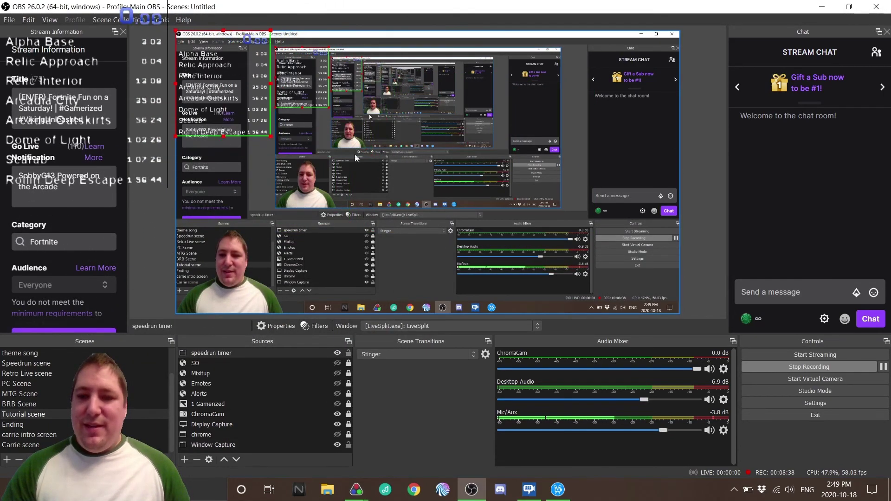
Switch to the LiveSplit settings, assign the Menu key as the Reset hotkey, and accept the settings
{"action": "key", "text": "alt+Tab"}
{"action": "left_click_drag", "start_coordinate": [349, 42], "coordinate": [386, 60]}
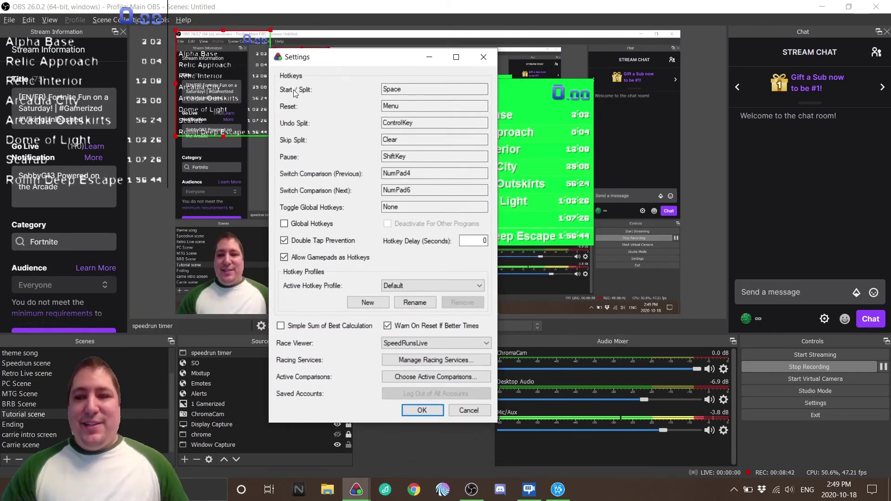
{"action": "left_click", "coordinate": [419, 107]}
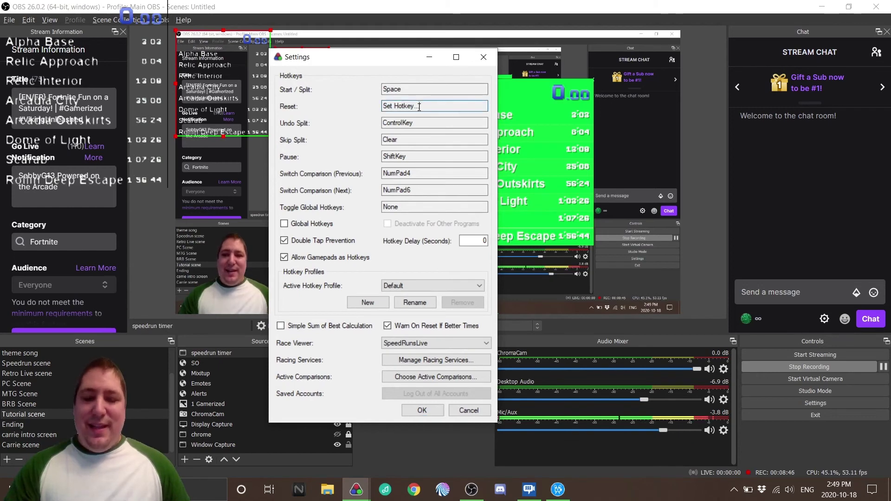
{"action": "key", "text": "alt"}
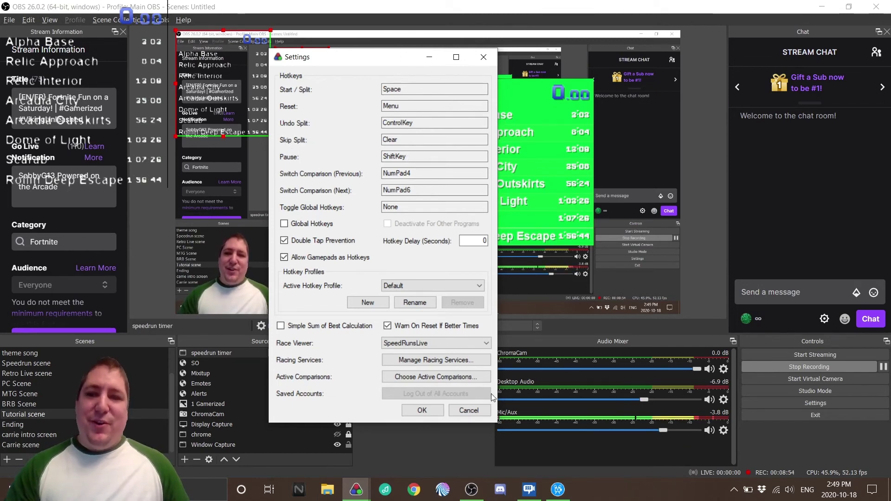
{"action": "left_click", "coordinate": [423, 411]}
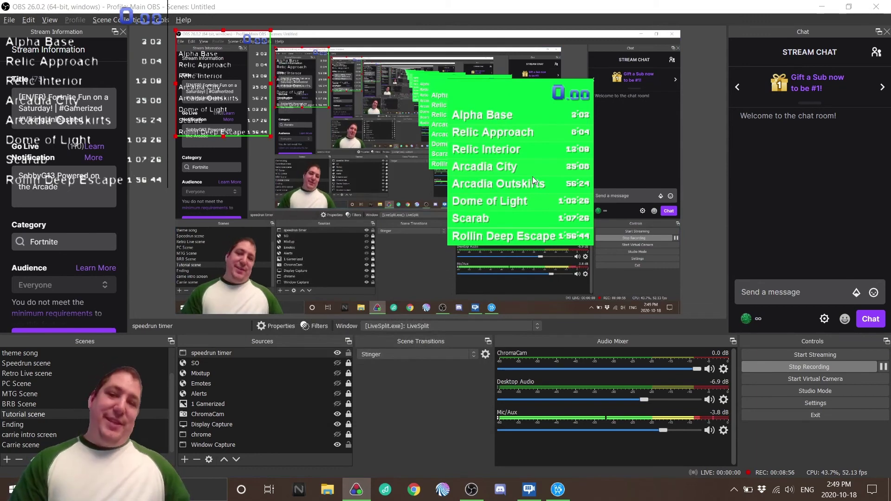
Start a LiveSplit test run and split through the first five segments, from Alpha Base to Arcadia Outskirts
{"action": "key", "text": "shift"}
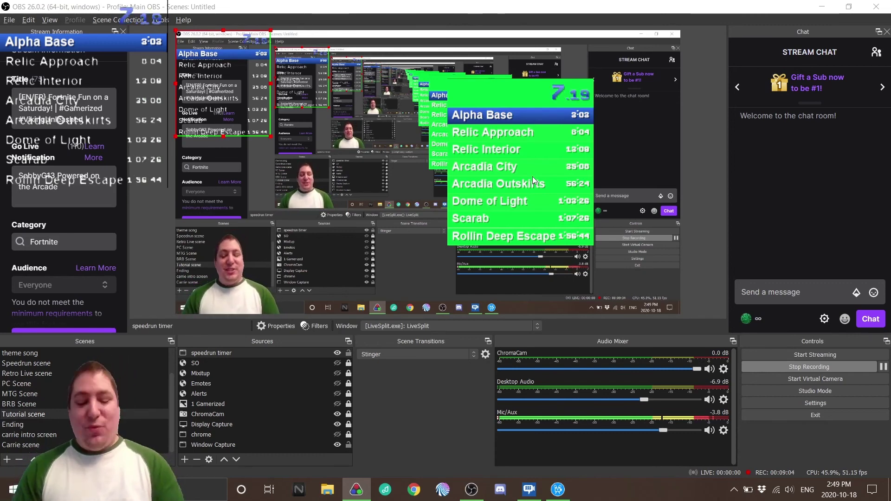
{"action": "key", "text": "KP_1"}
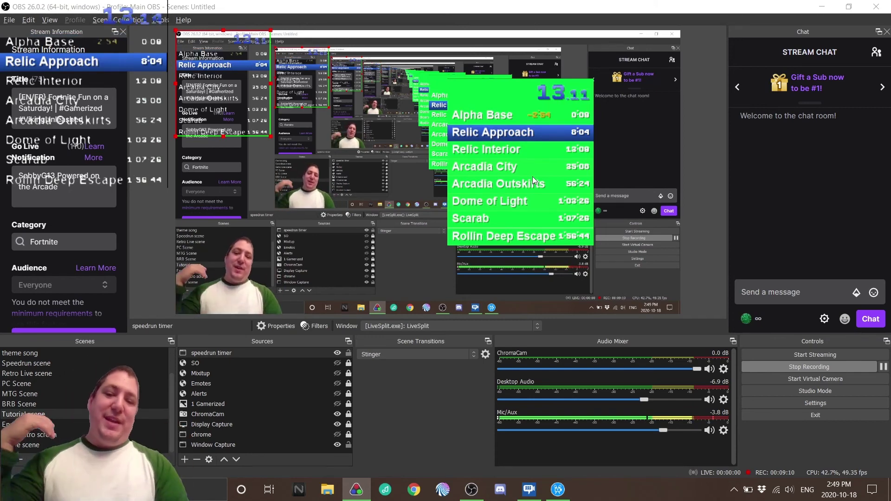
{"action": "key", "text": "KP_1"}
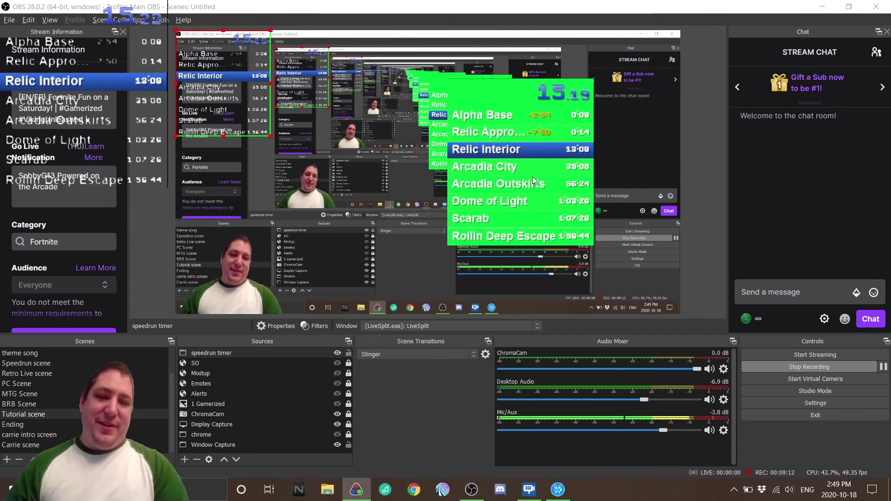
{"action": "key", "text": "KP_1"}
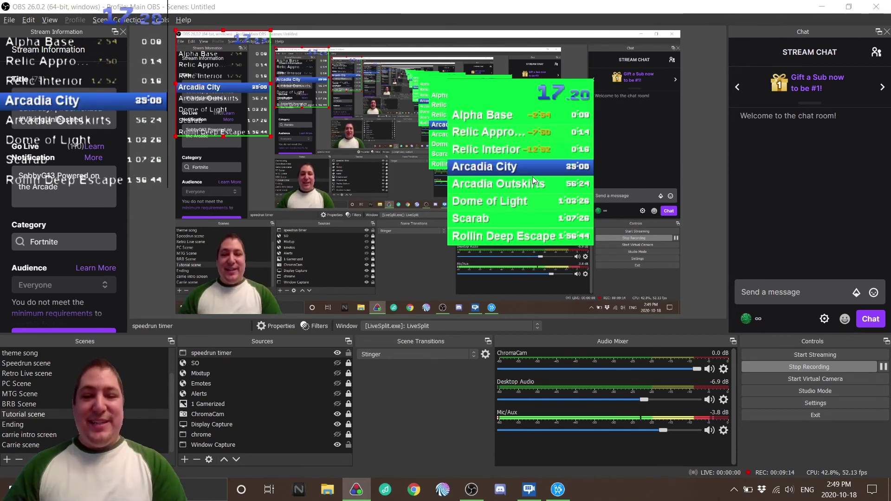
{"action": "key", "text": "KP_1"}
{"action": "key", "text": "KP_1"}
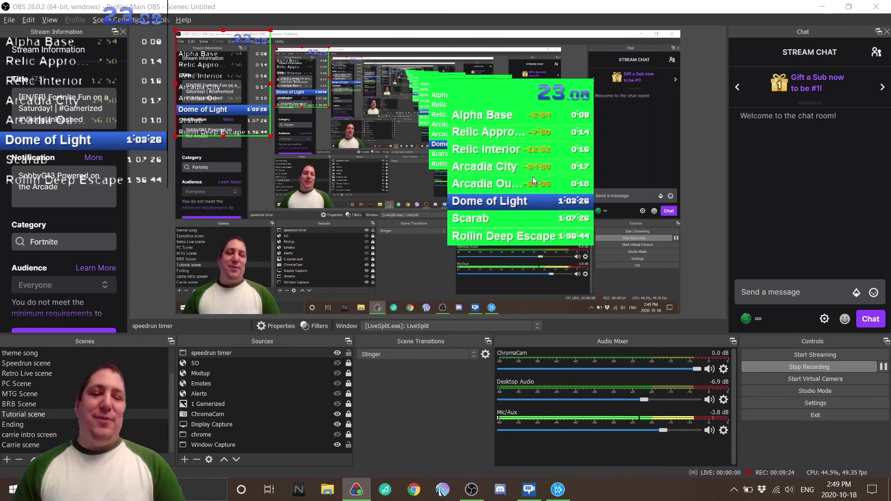
Reset the test run without updating the best times and move the LiveSplit window up and to the right
{"action": "key", "text": "KP_3"}
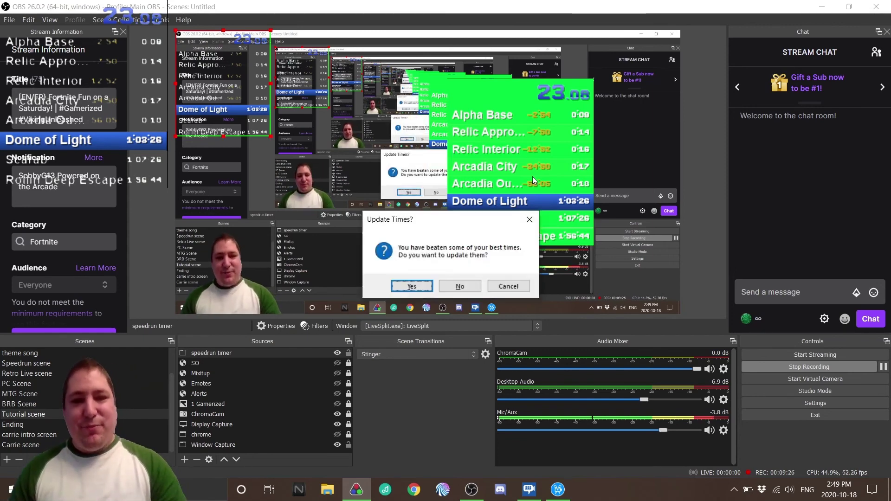
{"action": "left_click", "coordinate": [467, 285]}
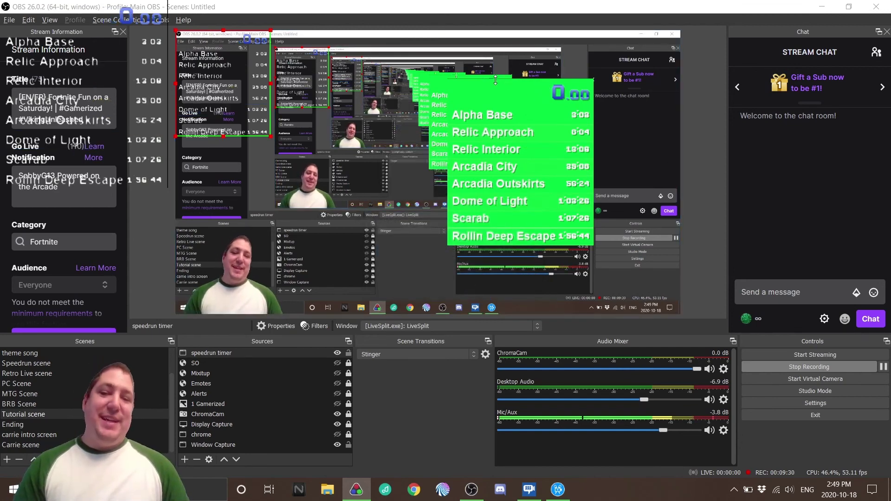
{"action": "left_click_drag", "start_coordinate": [497, 88], "coordinate": [560, 51]}
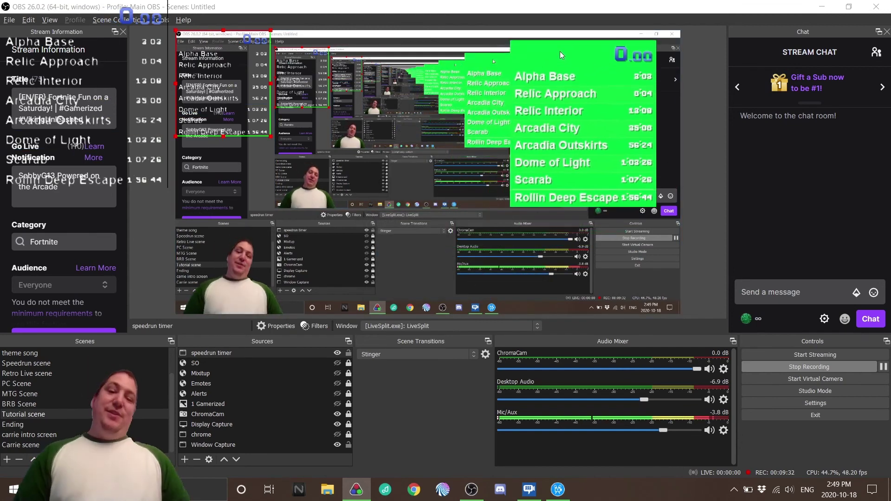